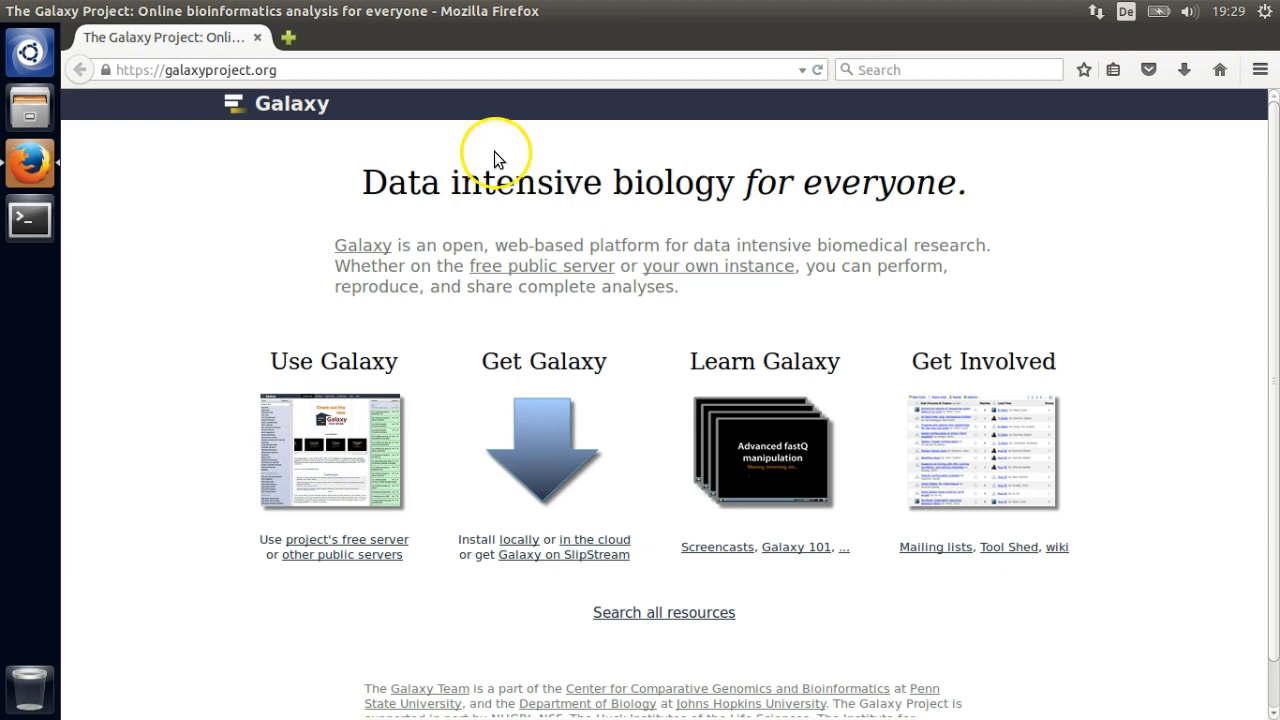
- Start the local Galaxy server with /srv/galaxy/run.sh in a terminal, then bring Firefox forward
left_click(30, 218)
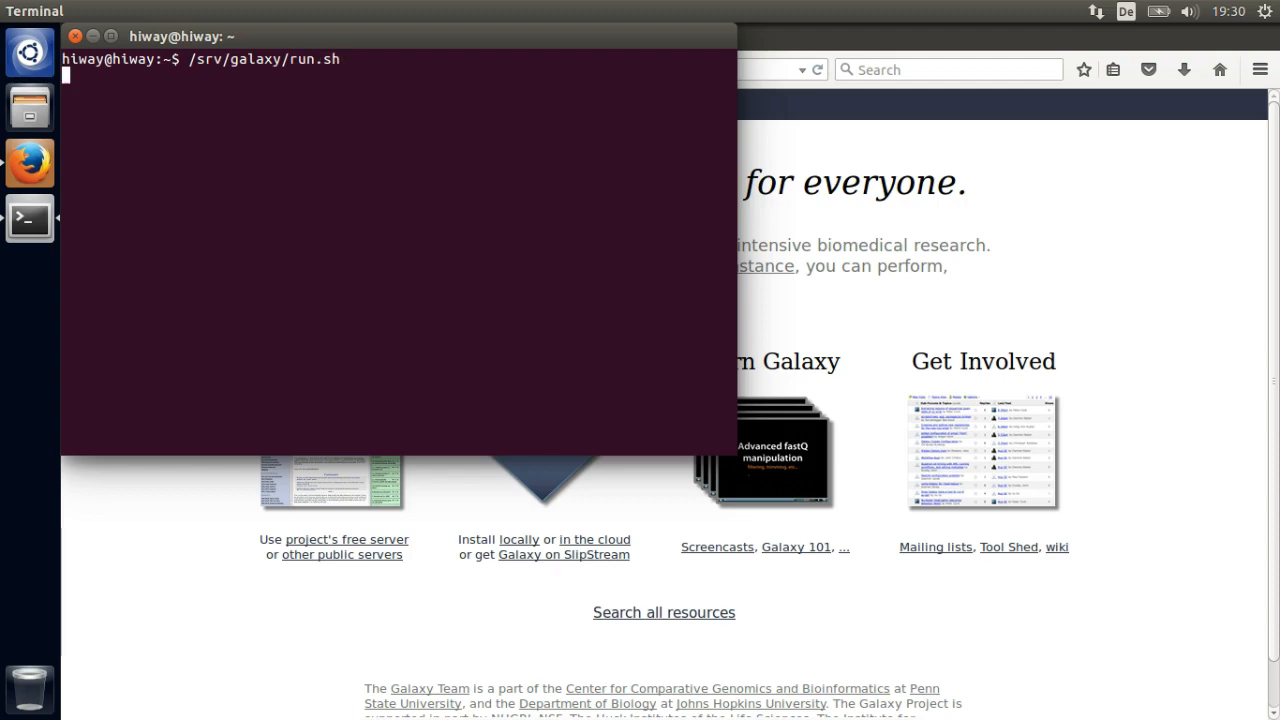
key("Return")
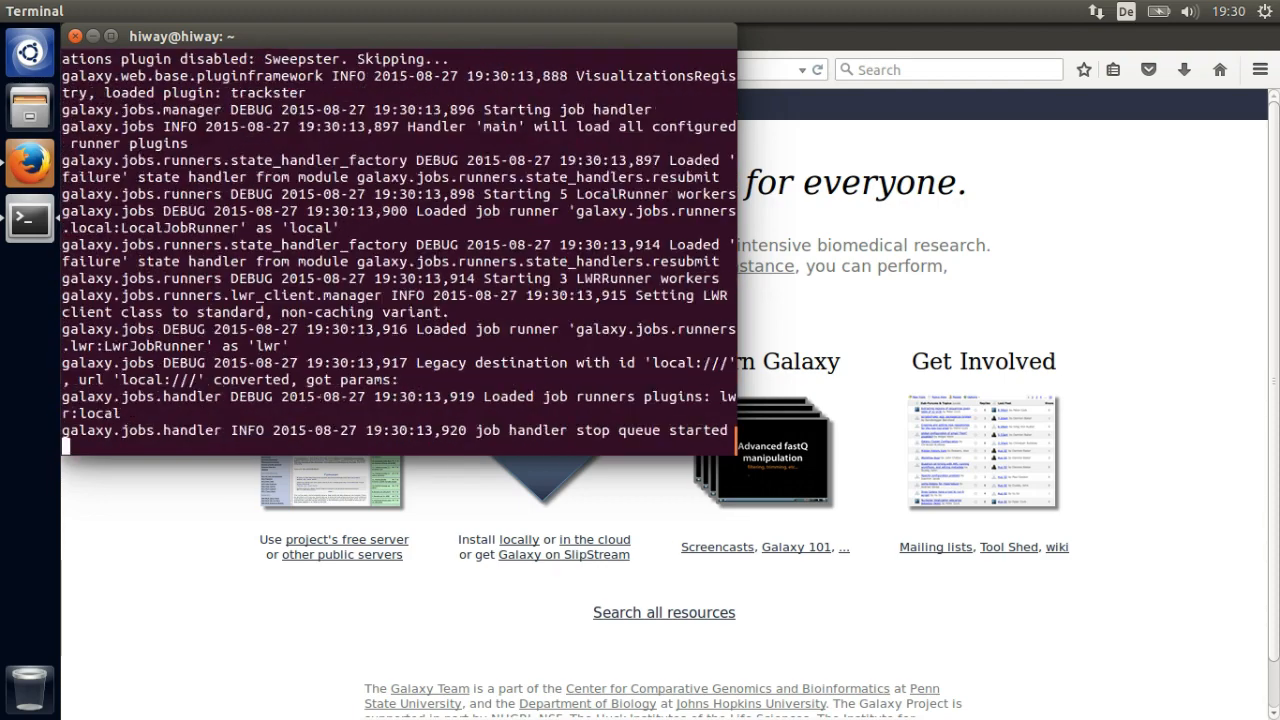
left_click(1129, 334)
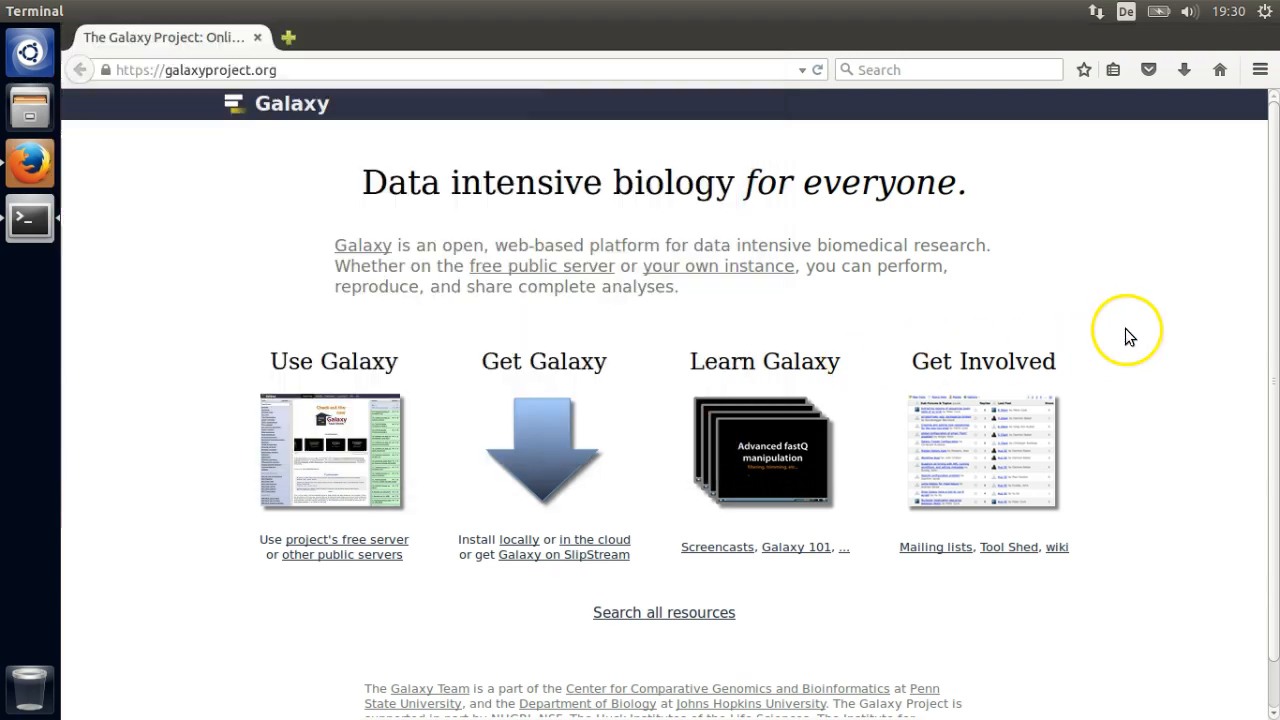
- Load the local Galaxy instance at localhost:8080 in a new browser tab
left_click(289, 37)
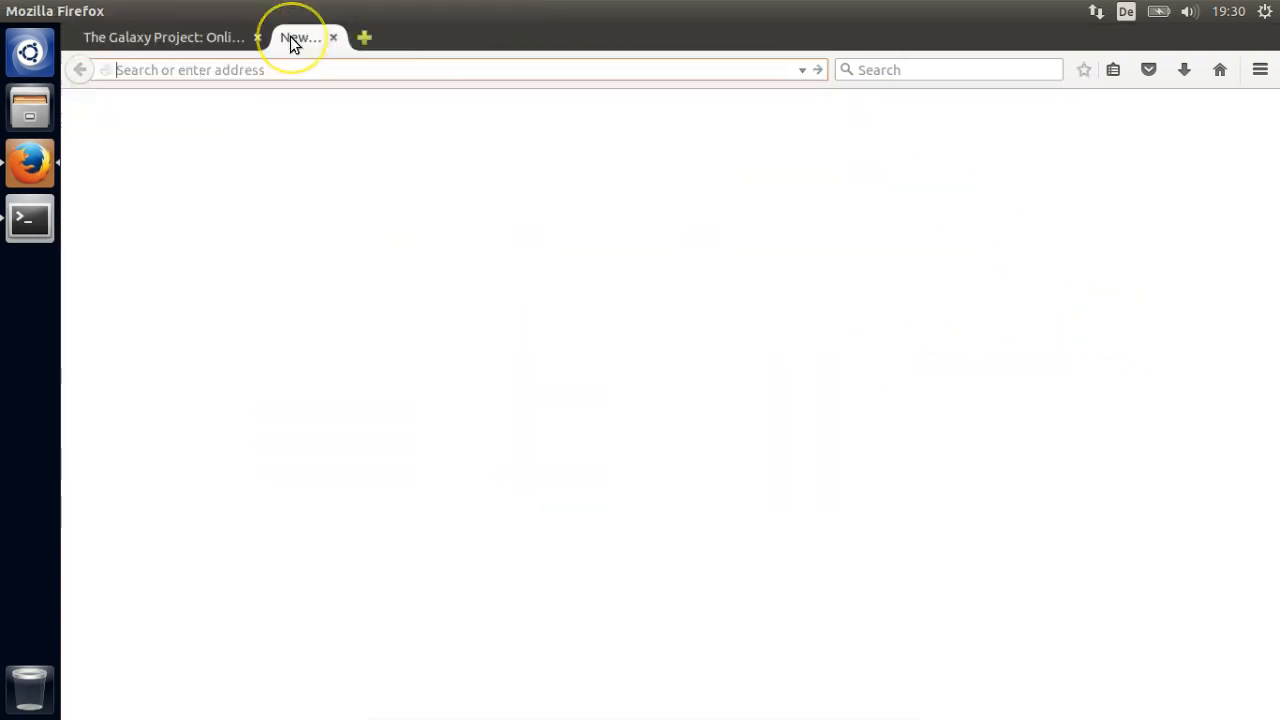
type("localhost:8")
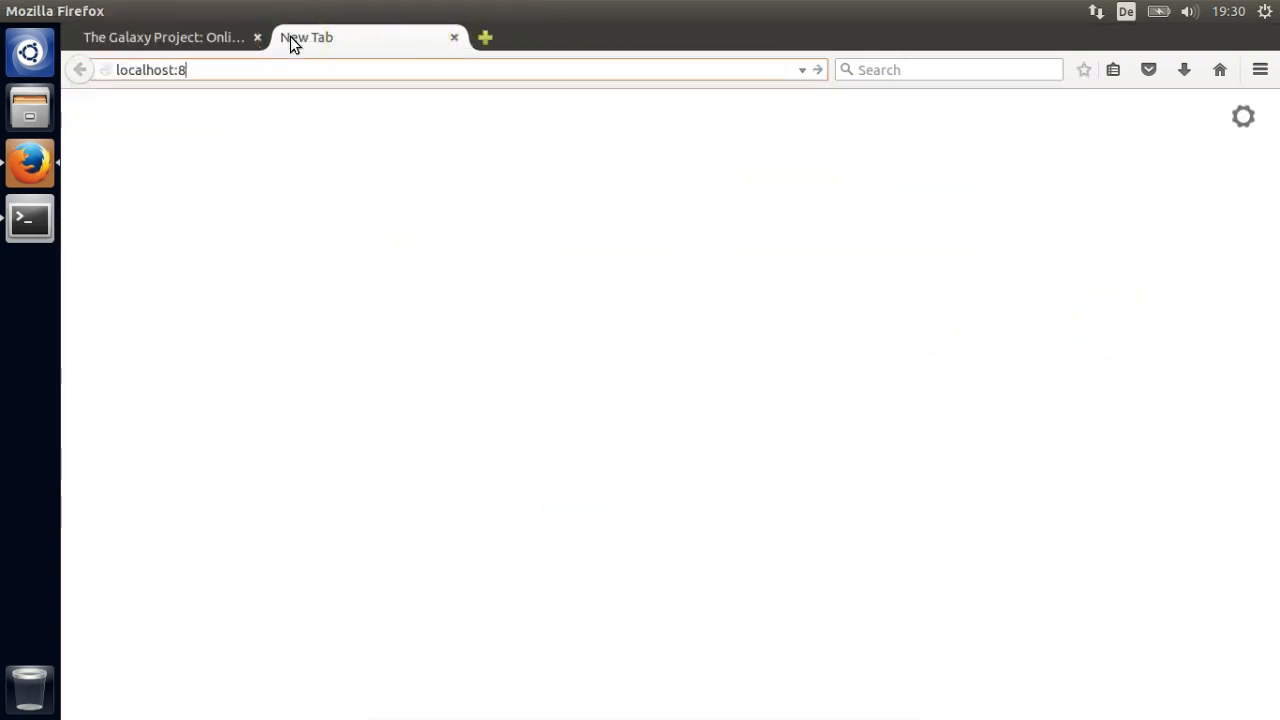
type("080")
key("Return")
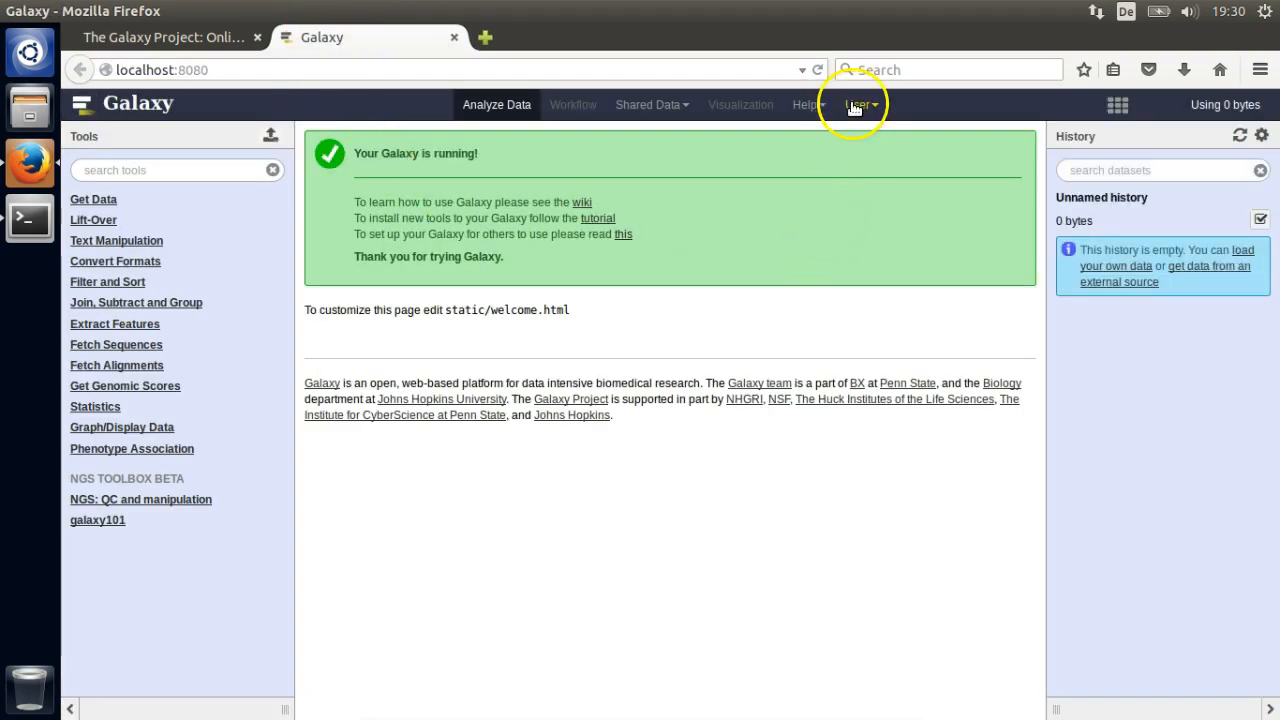
- Log in to local Galaxy through User > Login, then return to the galaxyproject.org tab
left_click(857, 105)
left_click(864, 134)
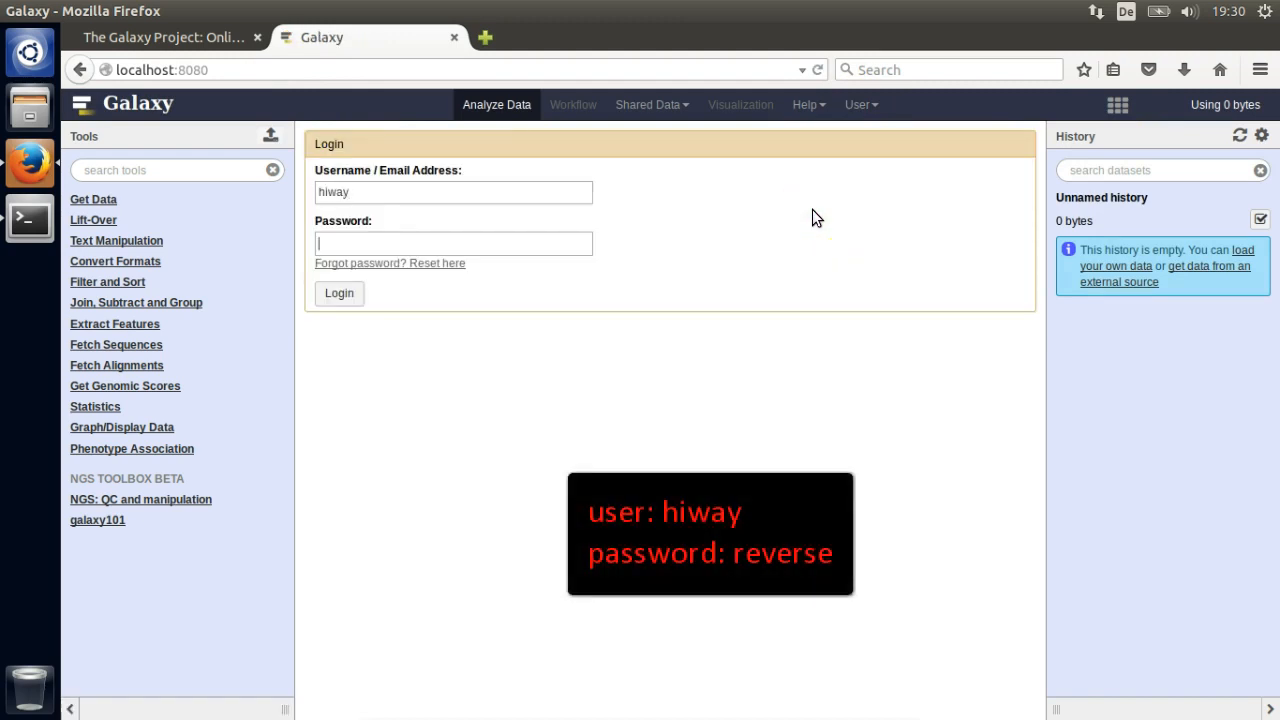
key("Return")
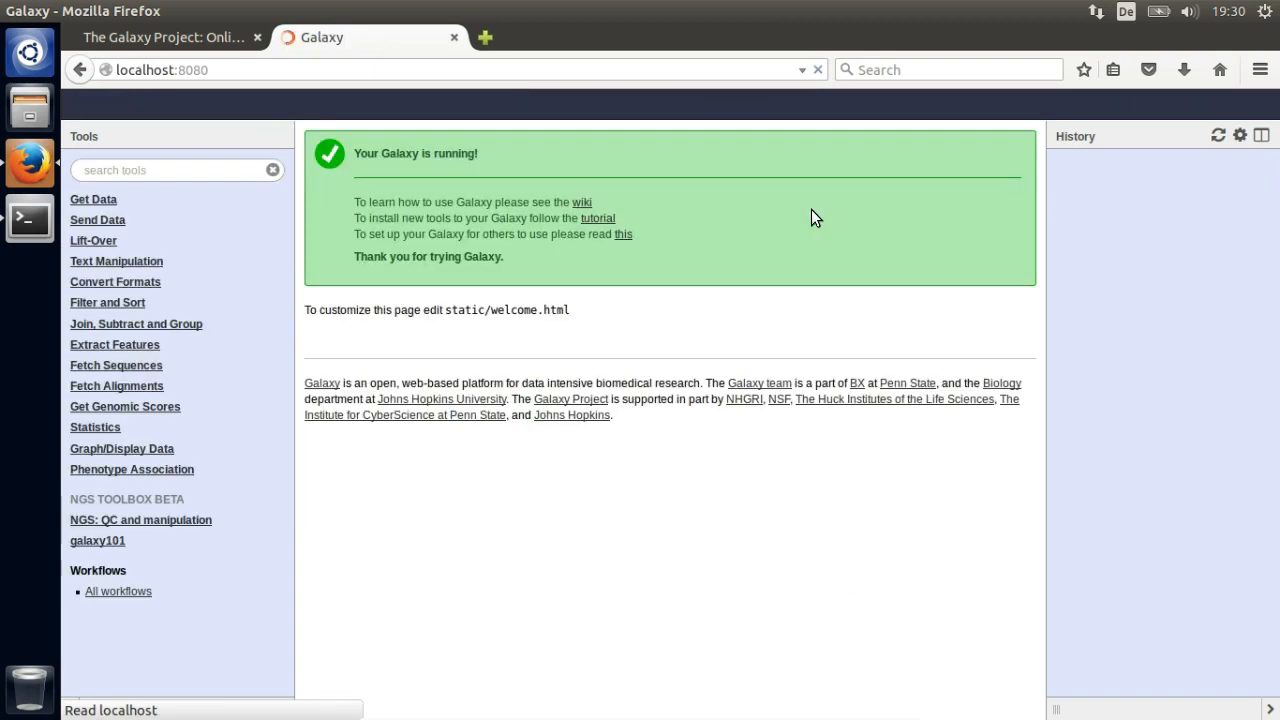
left_click(163, 38)
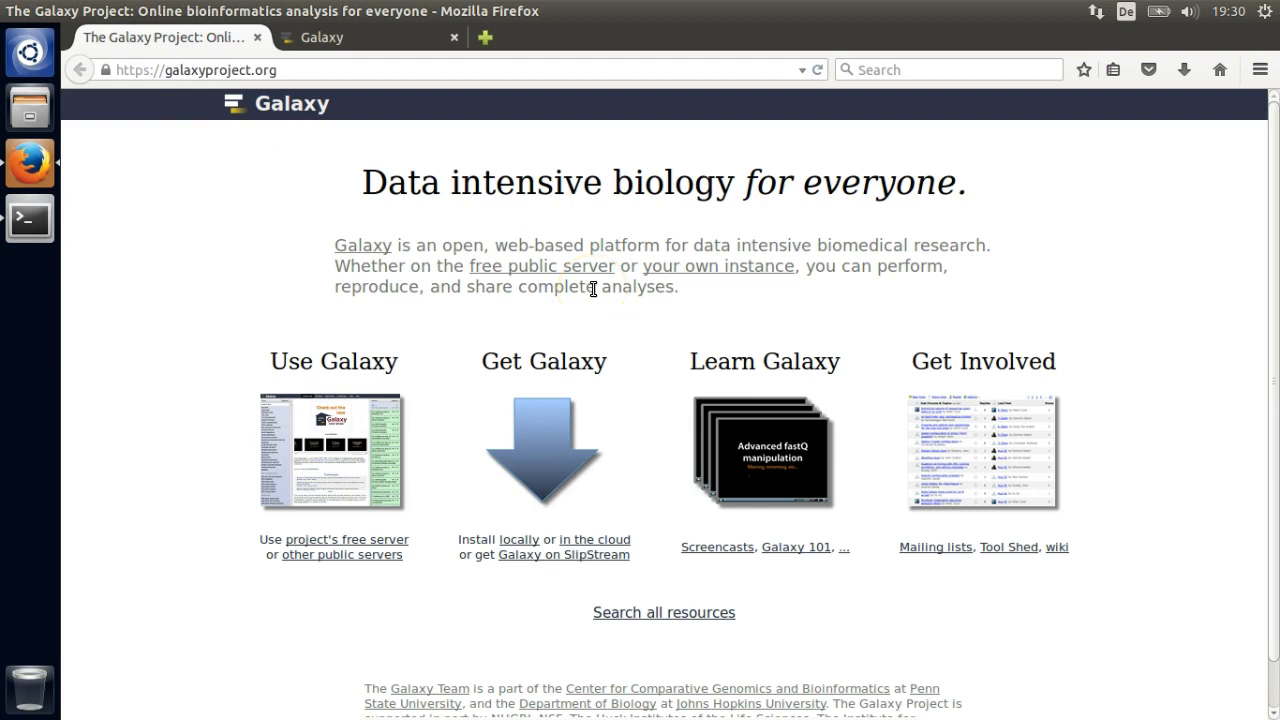
- Go to the Galaxy Wiki Screencasts page and start the Galaxy 101 screencast
left_click(719, 552)
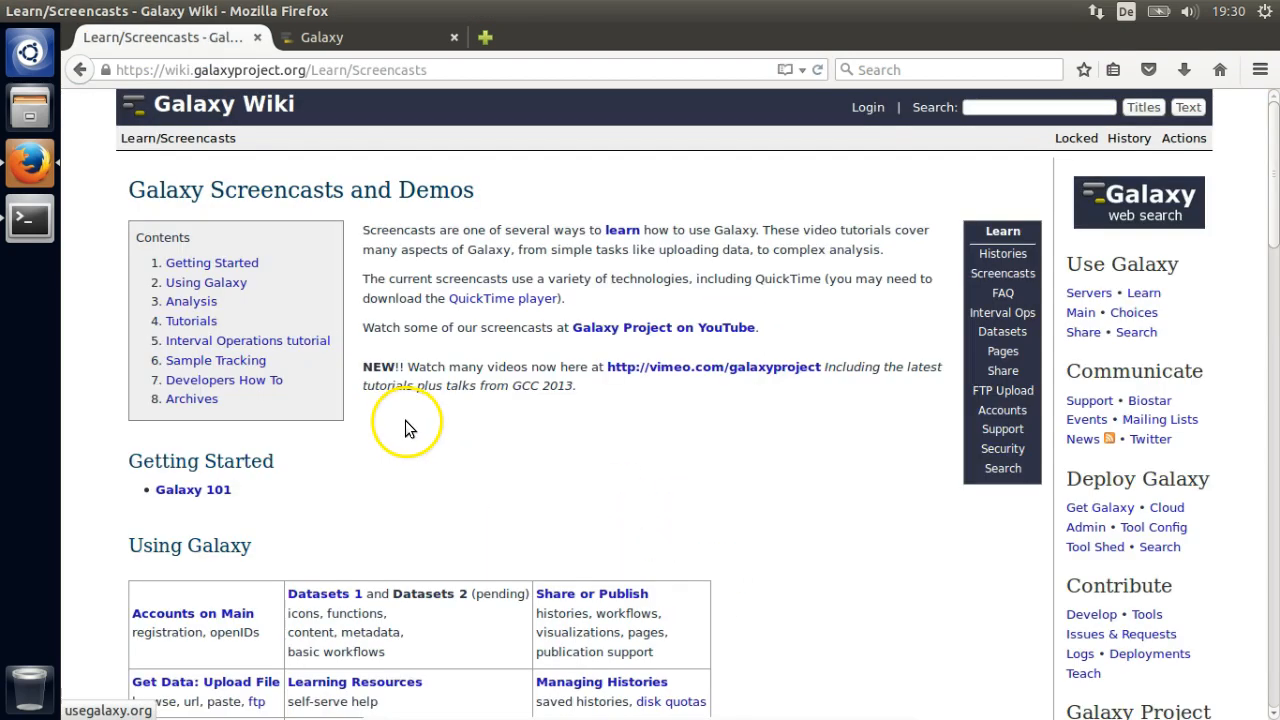
left_click(205, 490)
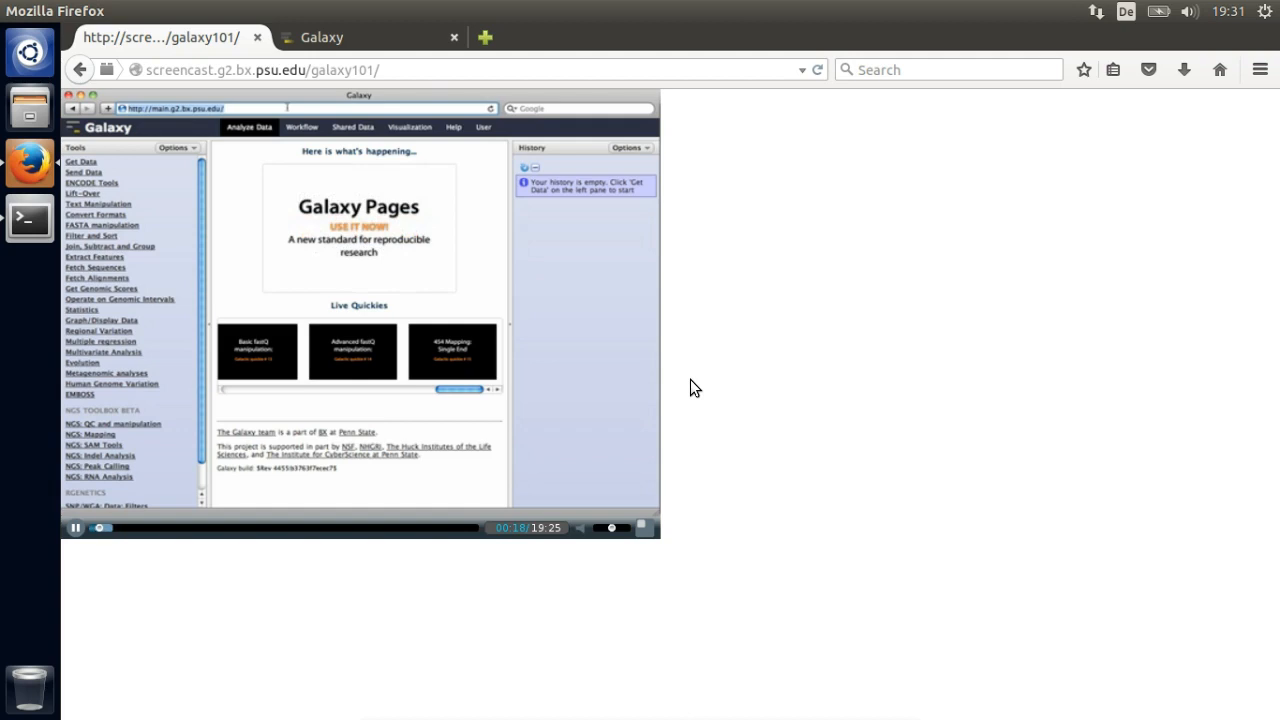
- Send chr22 knownGene coding exons from UCSC Main to the Galaxy history
left_click(316, 37)
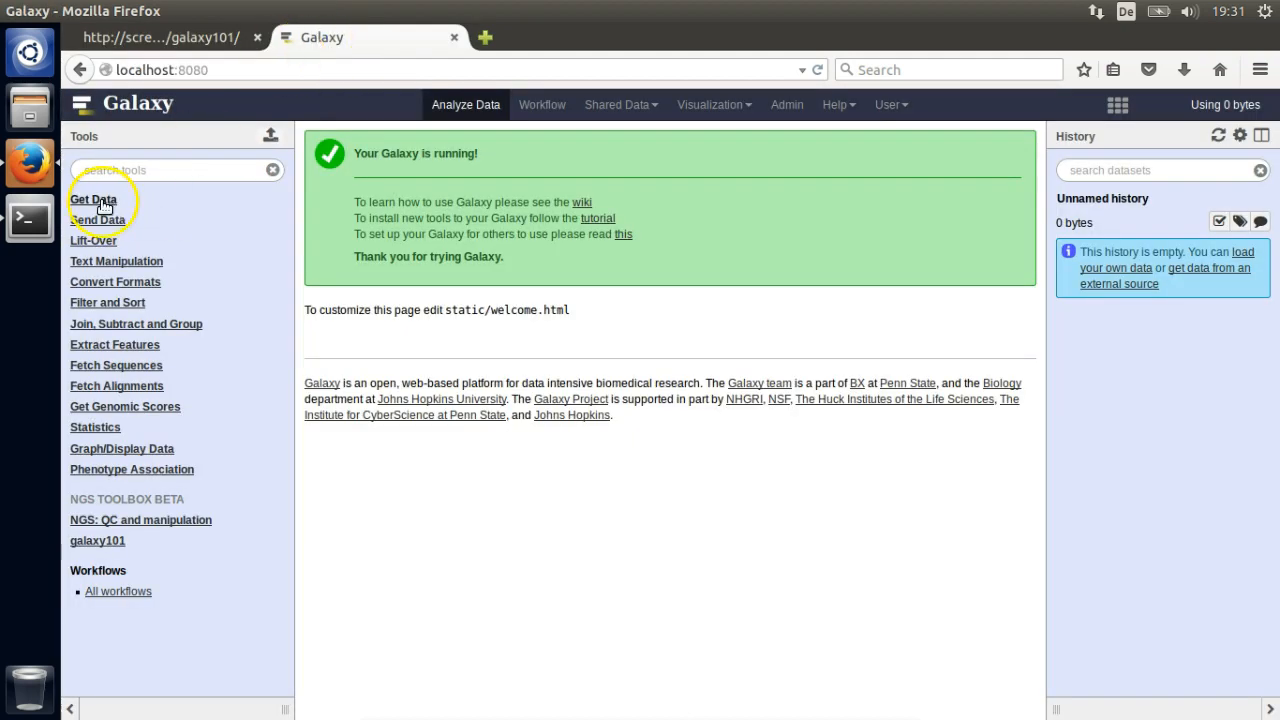
left_click(103, 200)
left_click(100, 244)
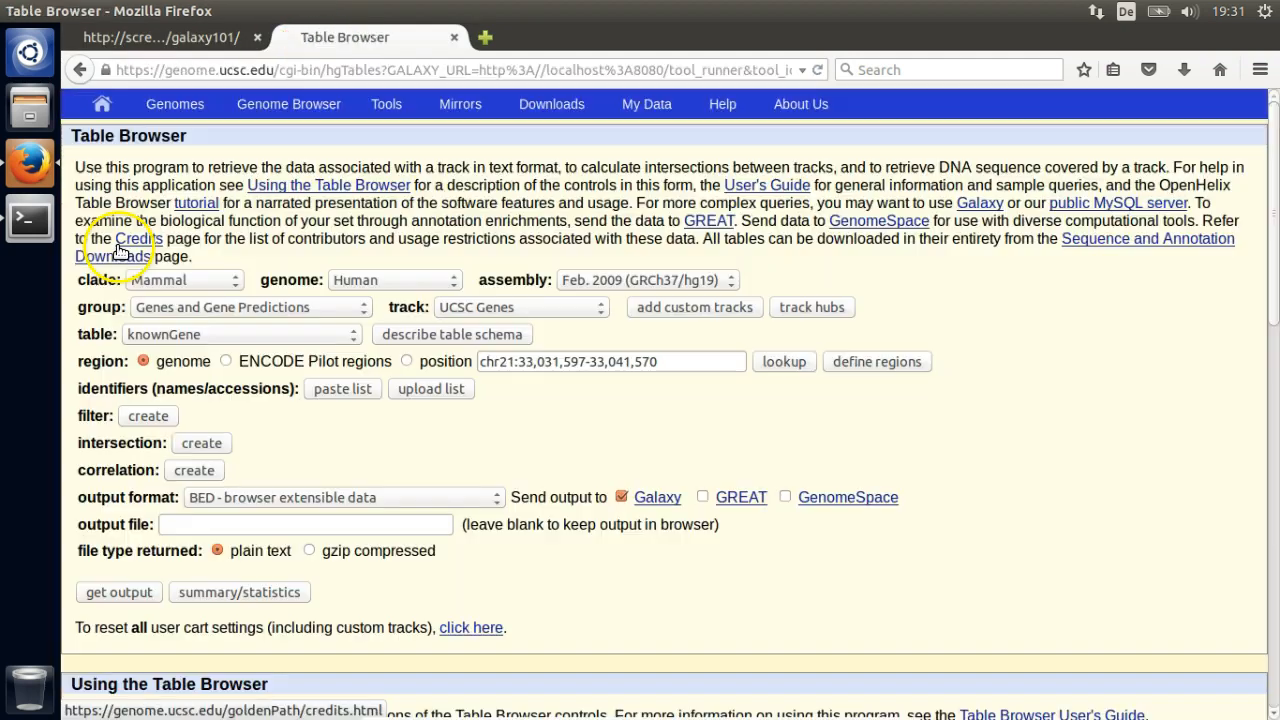
left_click_drag(510, 362, 768, 369)
type("22")
left_click(119, 592)
left_click(89, 466)
left_click(189, 584)
left_click(936, 432)
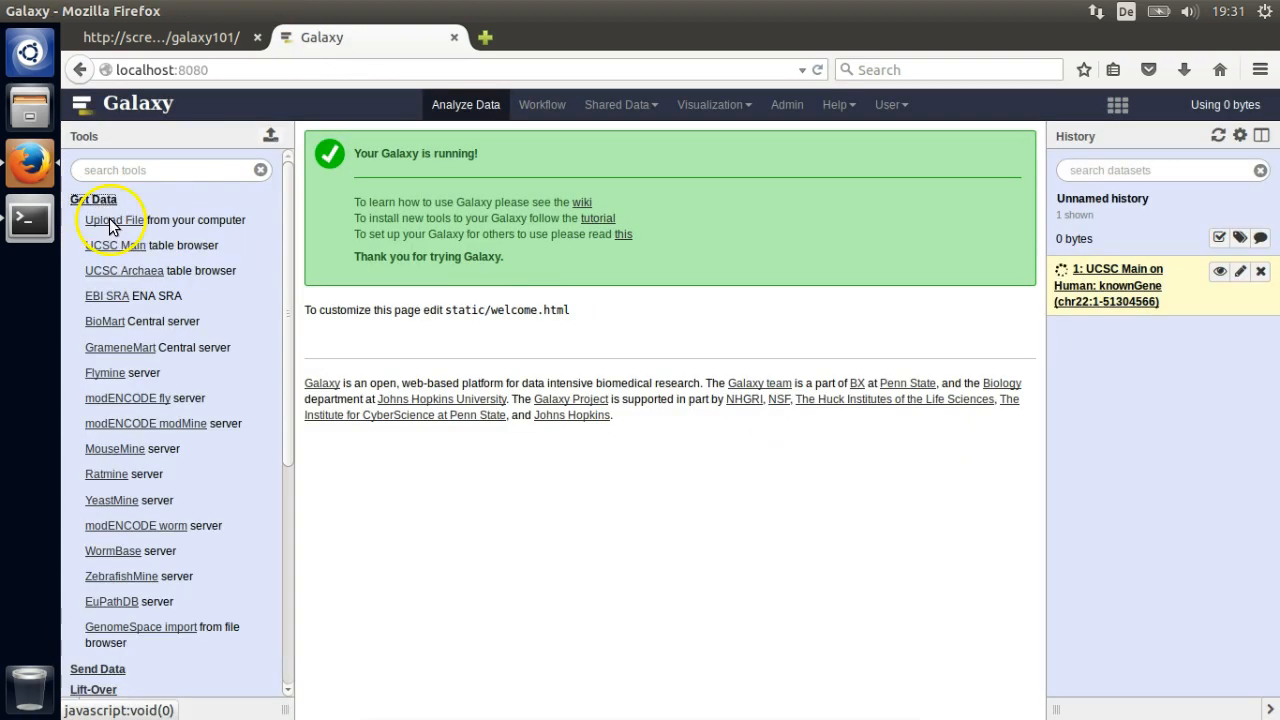
- Send the chr22 snp142Common table from the Variation group to Galaxy
left_click(124, 250)
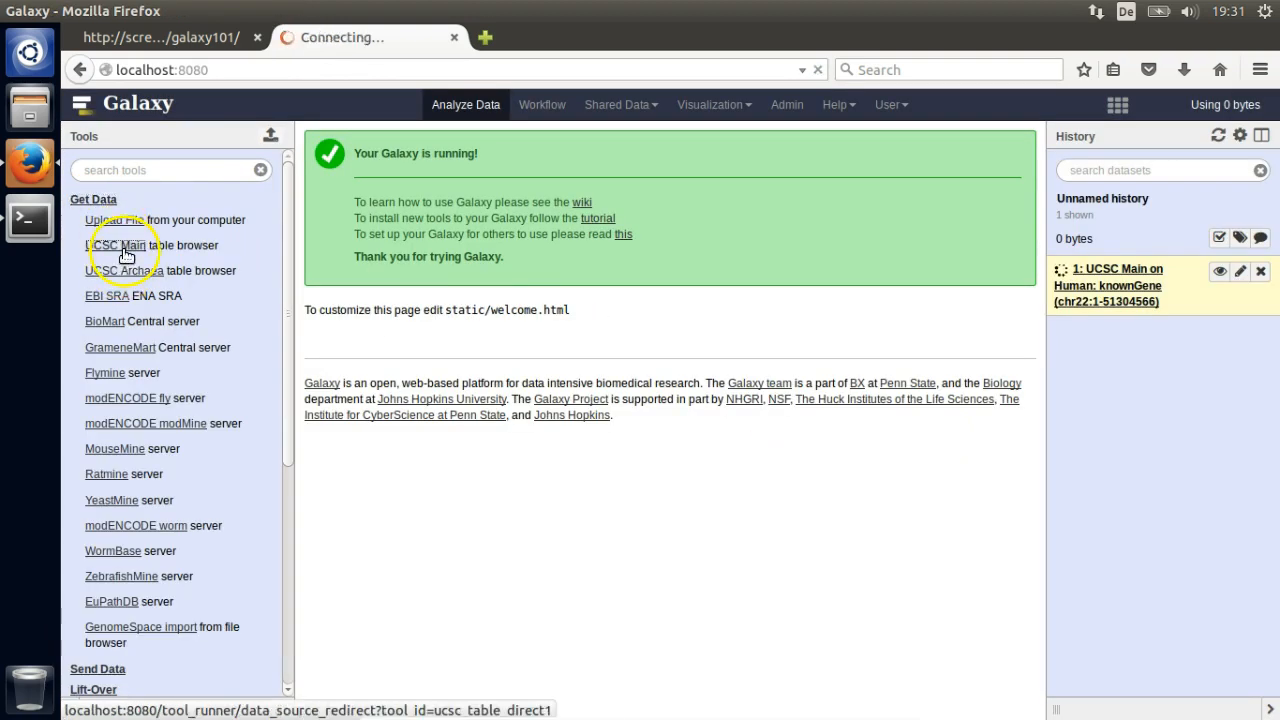
left_click(240, 307)
left_click(238, 478)
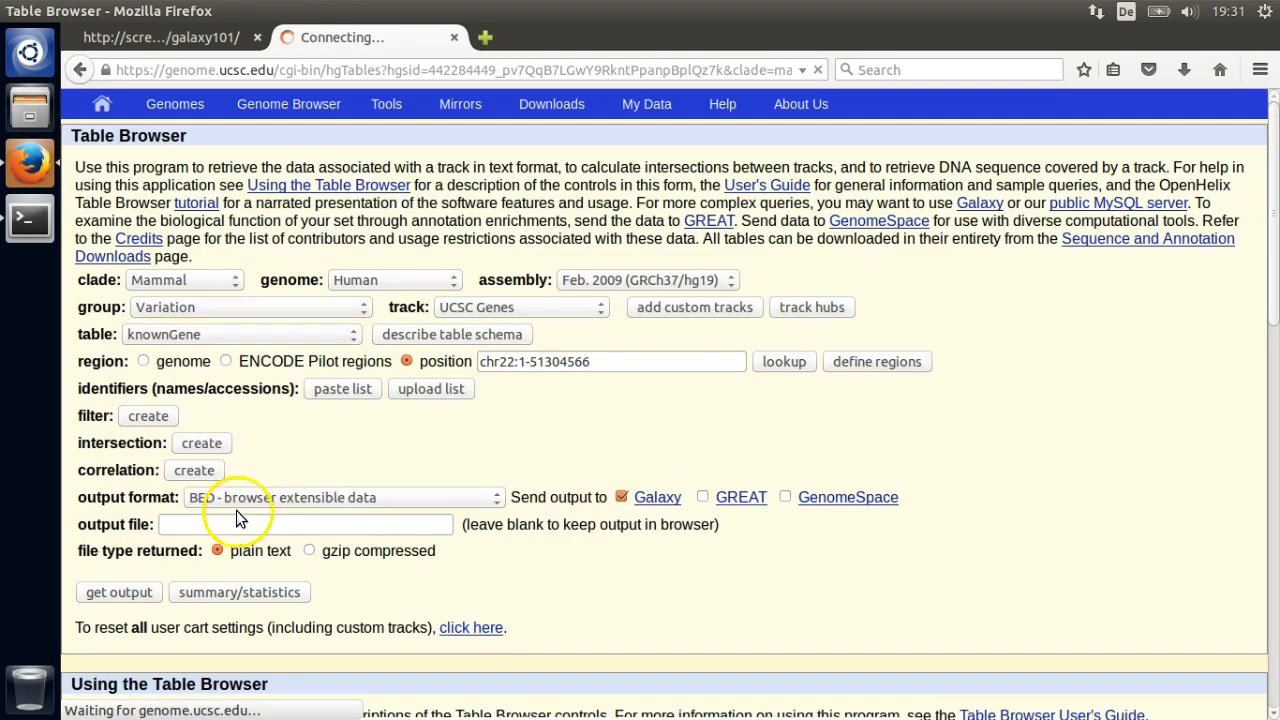
left_click(119, 592)
left_click(200, 455)
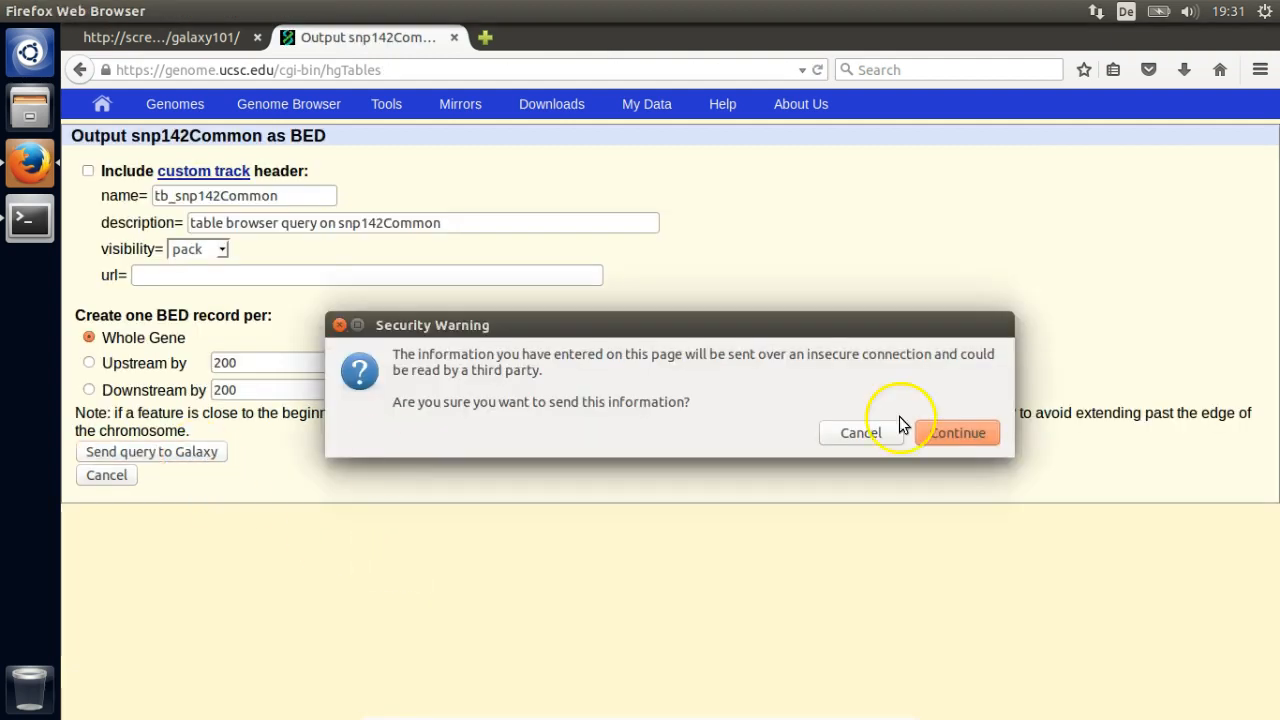
key("Return")
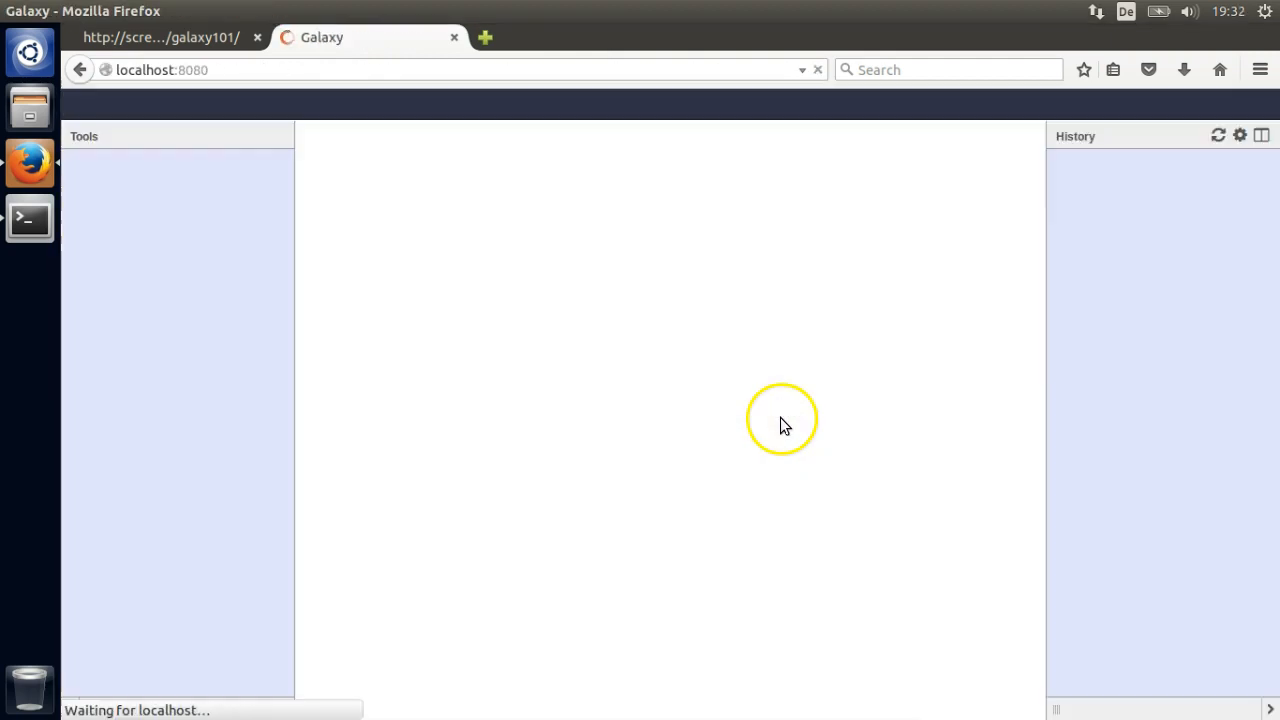
left_click(108, 541)
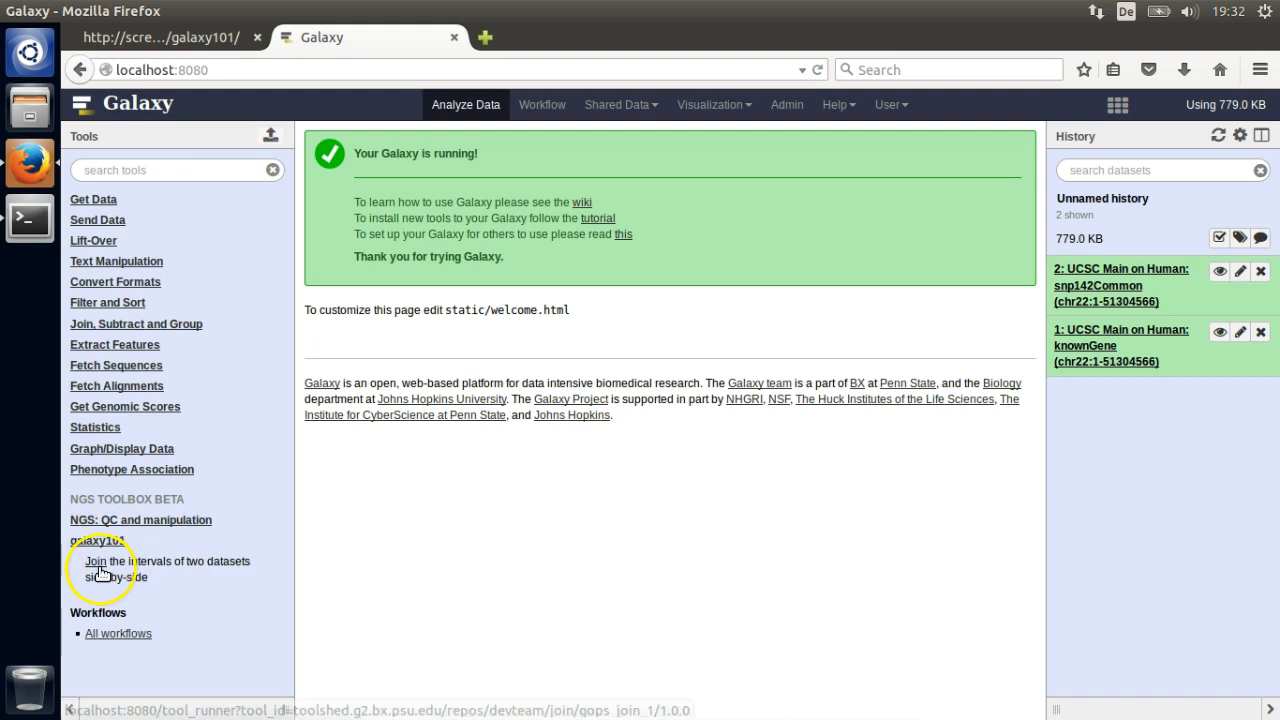
- Join the knownGene exons dataset with the SNPs dataset using galaxy101 Join
left_click(95, 561)
left_click(600, 201)
left_click(606, 251)
left_click(357, 452)
- Rename dataset 1 to 'Exons' and dataset 2 to 'SNPs'
left_click(1240, 376)
left_click(398, 232)
key("ctrl+a")
type("Exons")
scroll(540, 248, "down", 4)
scroll(540, 248, "down", 1)
left_click(338, 643)
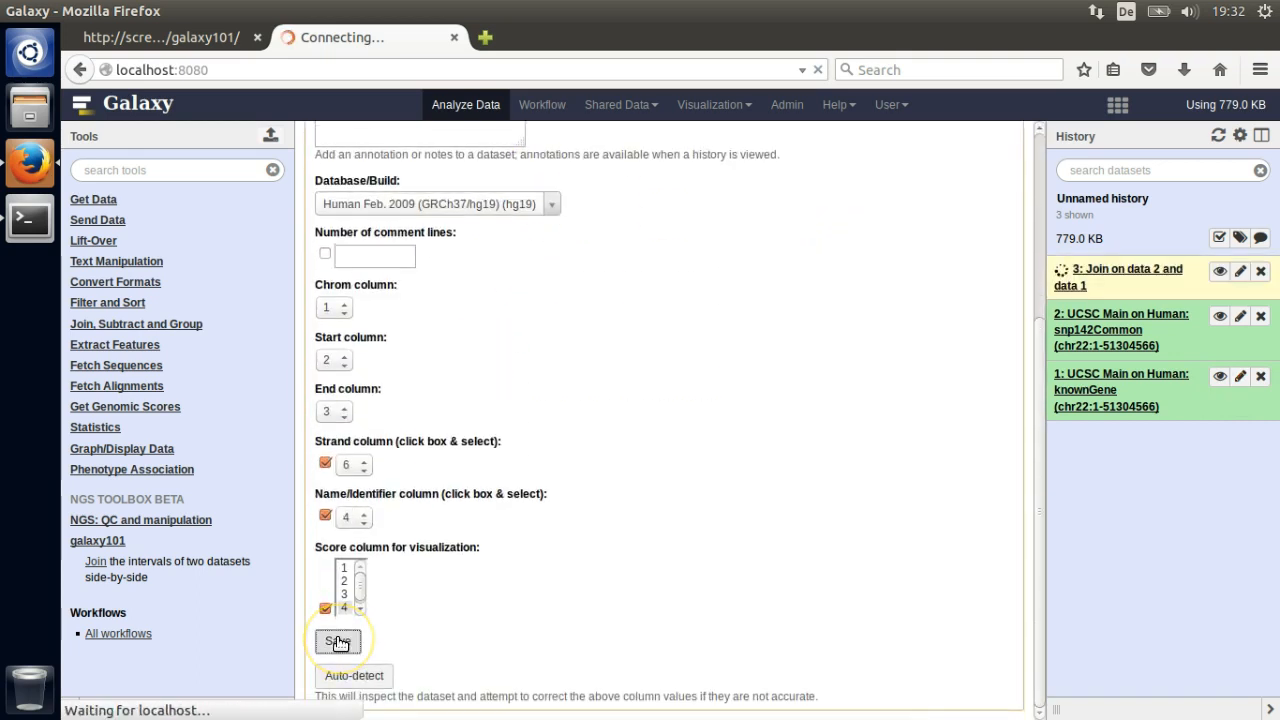
left_click(1240, 316)
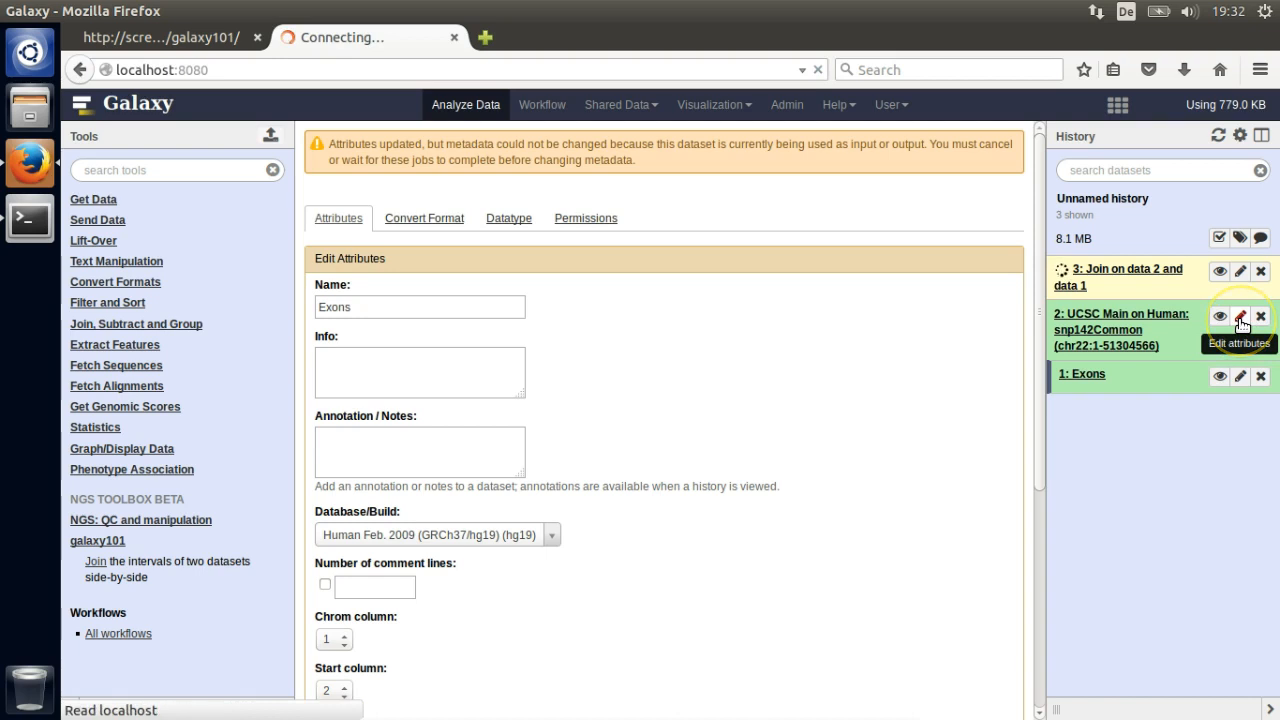
key("ctrl+a")
type("SNPs")
scroll(591, 257, "down", 5)
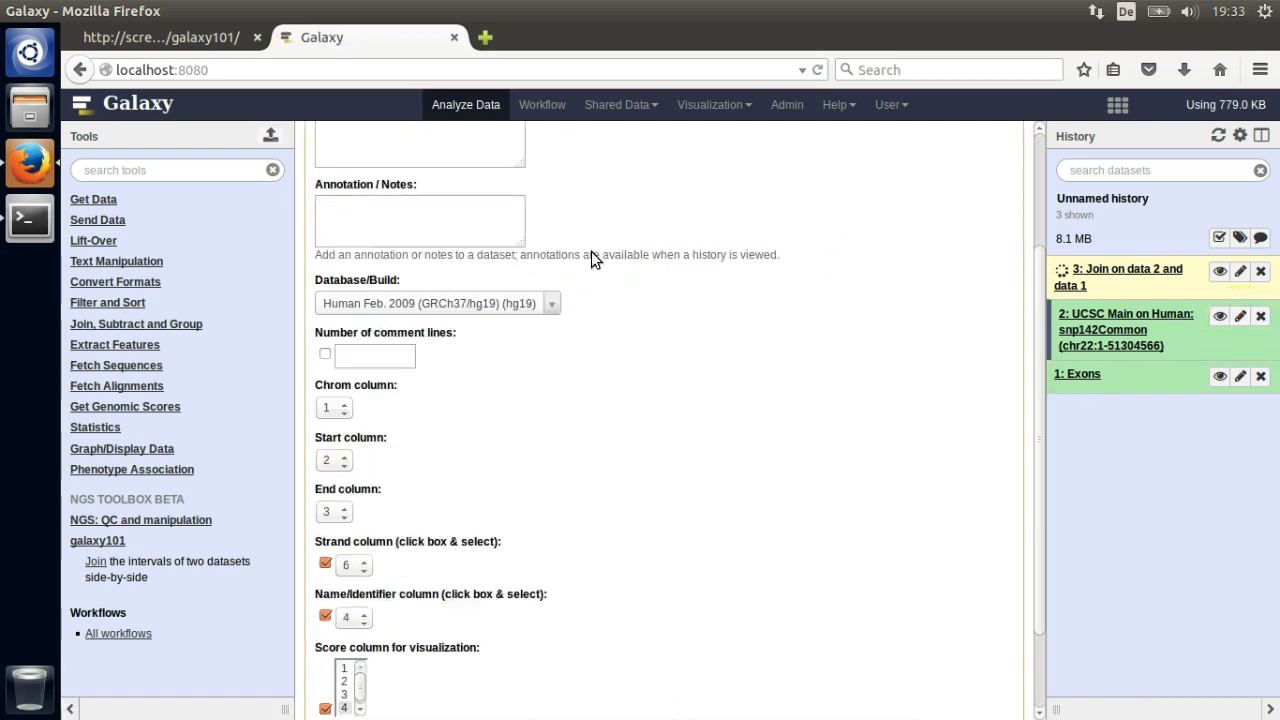
left_click(338, 641)
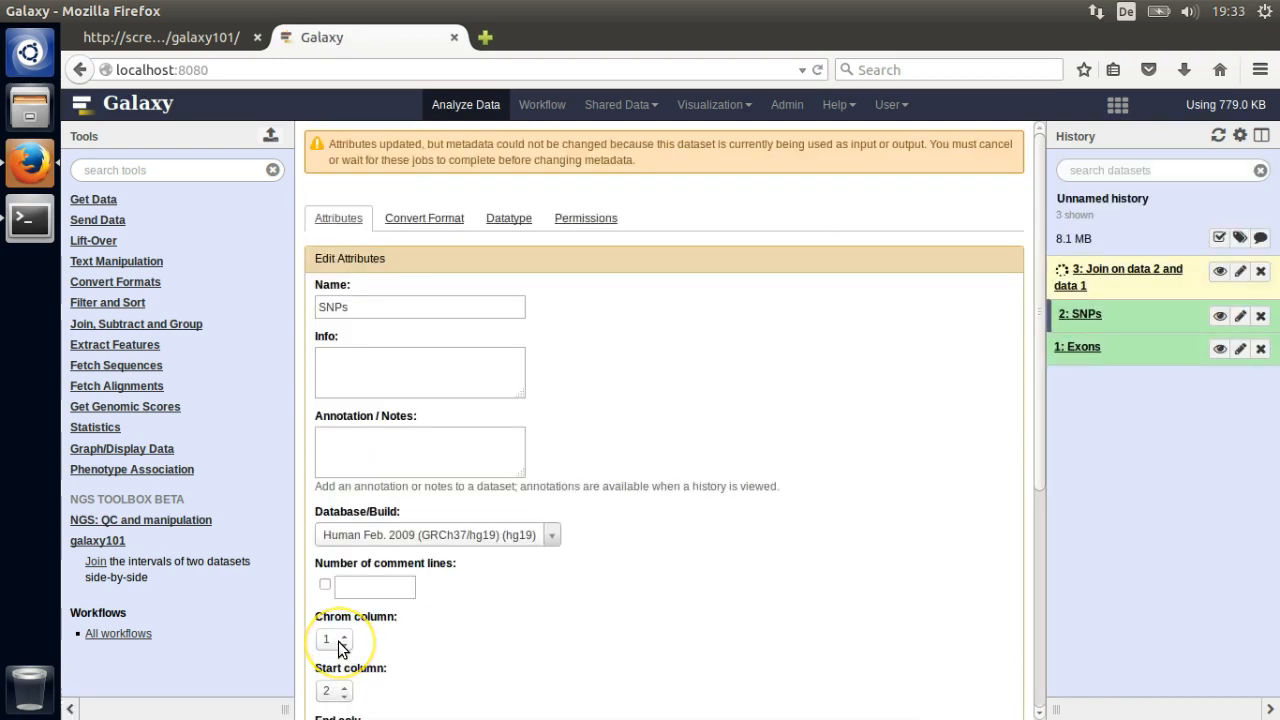
- Open the Group tool under Join, Subtract and Group
left_click(97, 541)
left_click(178, 325)
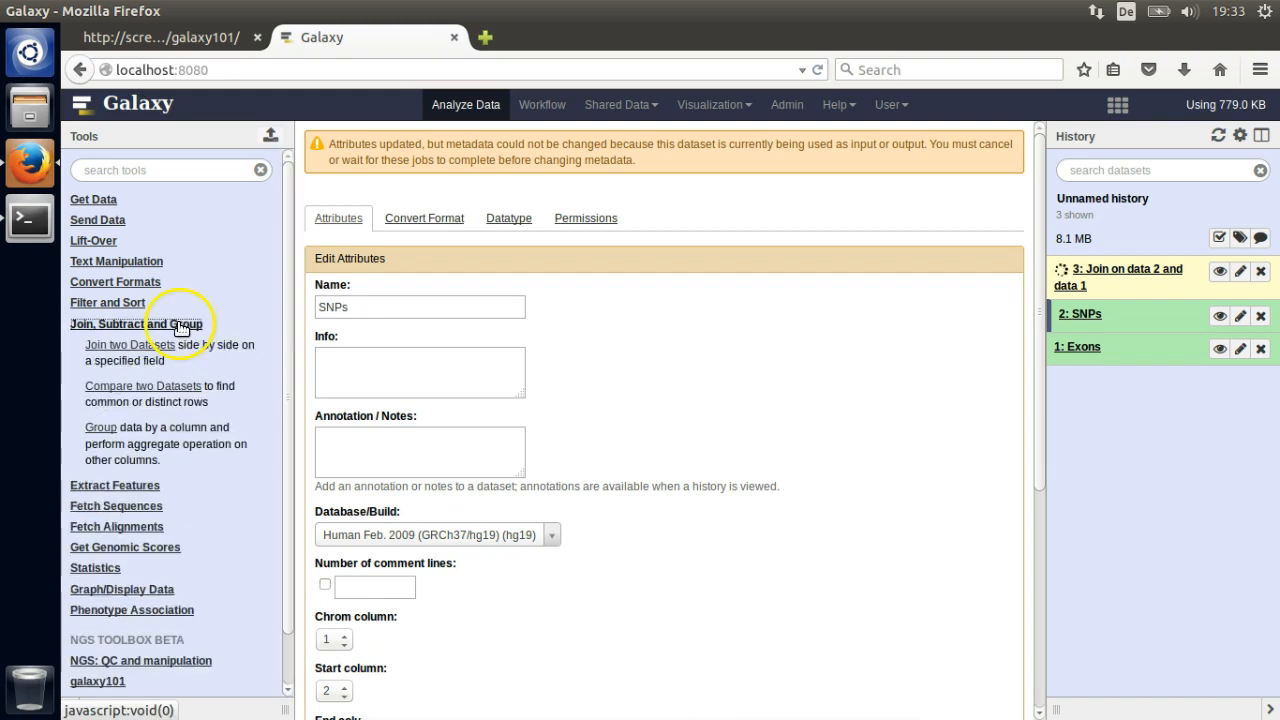
left_click(103, 437)
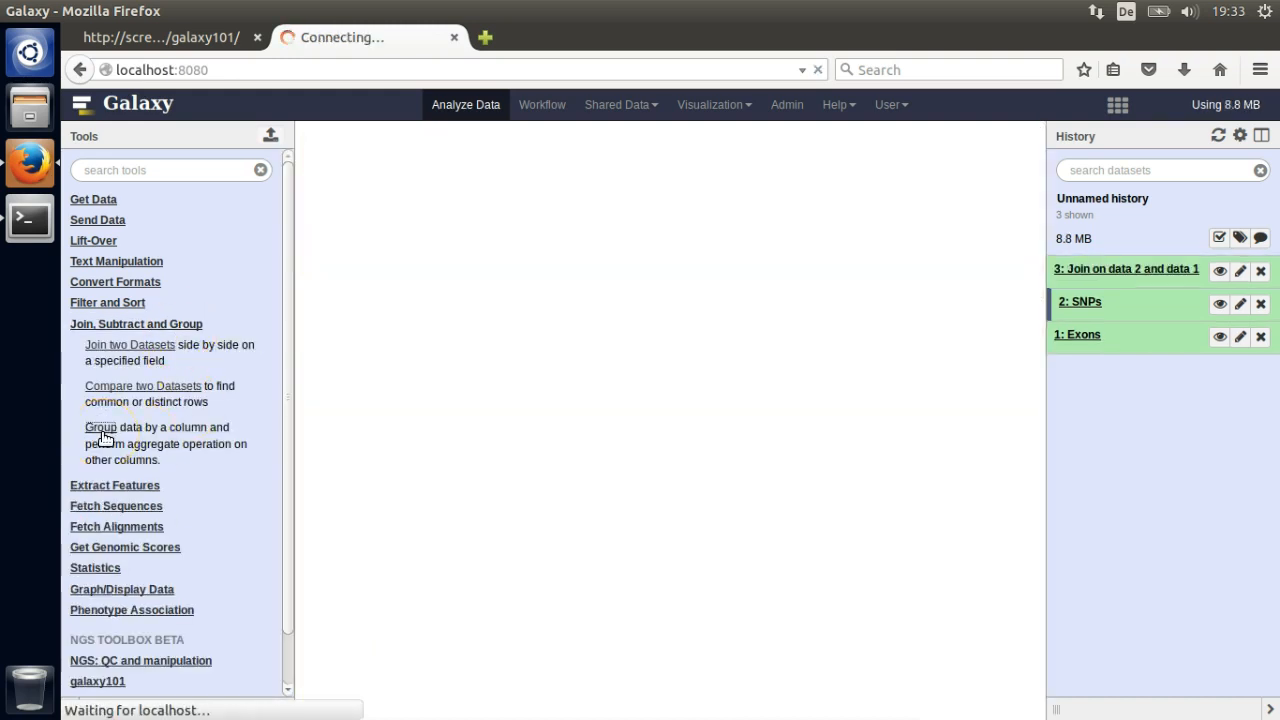
- Group the join result with a Count operation on column 4
left_click(410, 270)
left_click(397, 390)
scroll(451, 434, "down", 5)
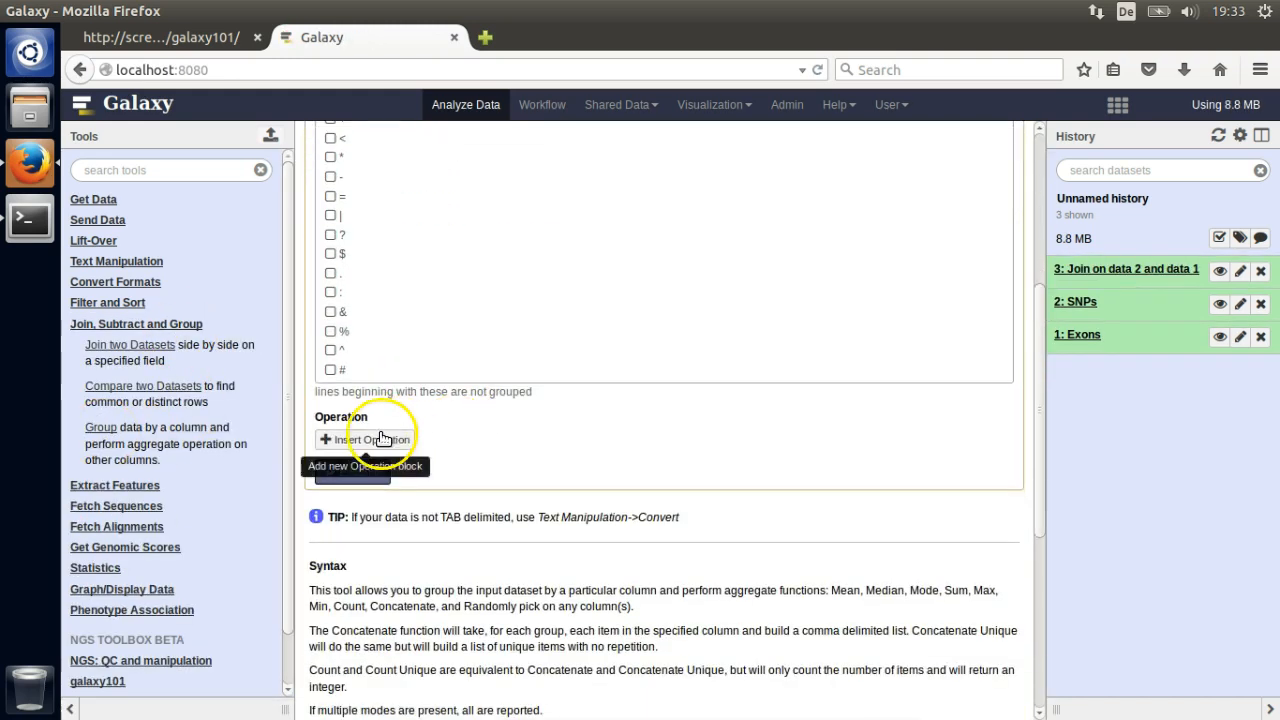
left_click(380, 432)
left_click(388, 473)
left_click(381, 420)
left_click(399, 542)
left_click(395, 414)
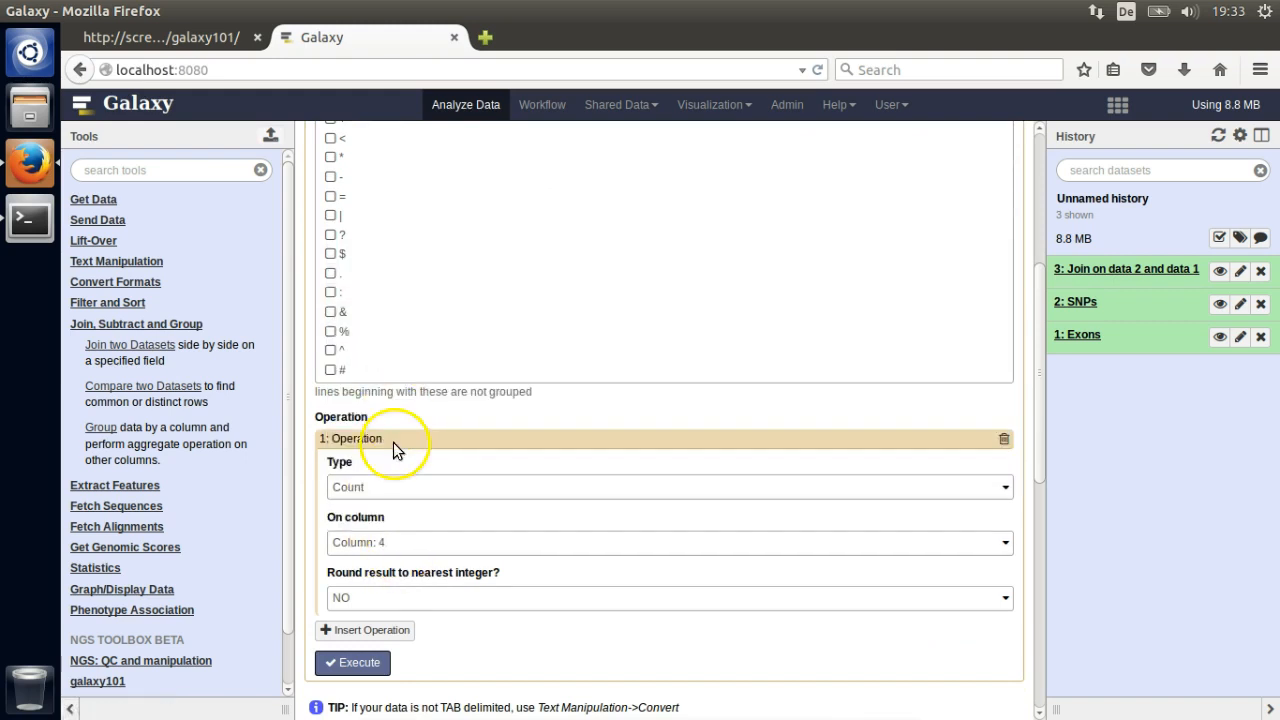
left_click(358, 662)
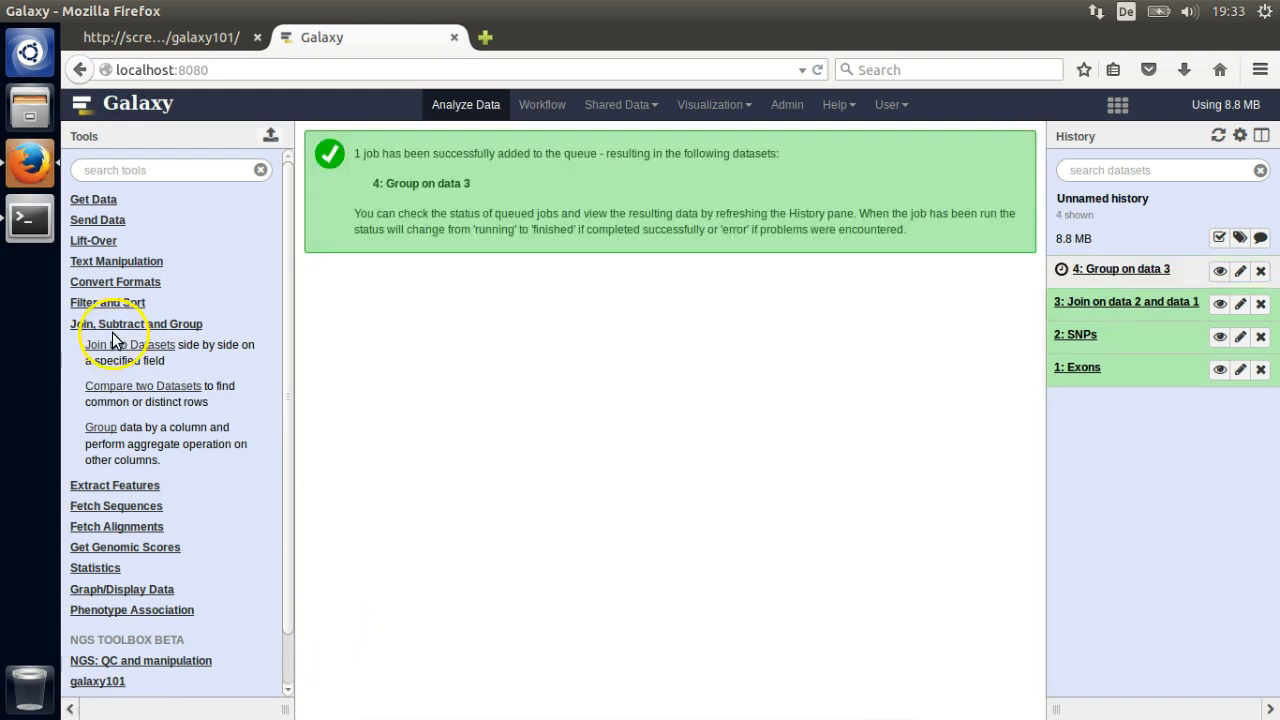
- Sort dataset 4 on column 2, numerically descending
left_click(112, 324)
left_click(120, 303)
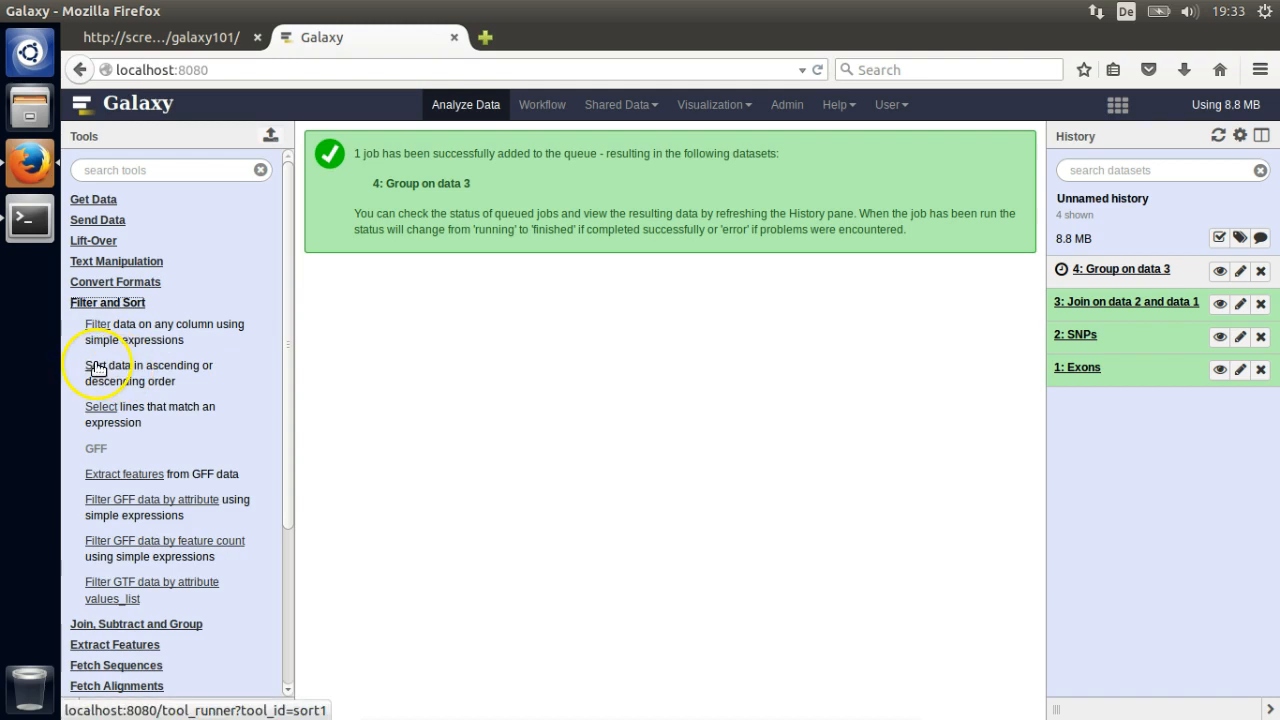
left_click(97, 367)
left_click(394, 257)
left_click(360, 326)
left_click(357, 451)
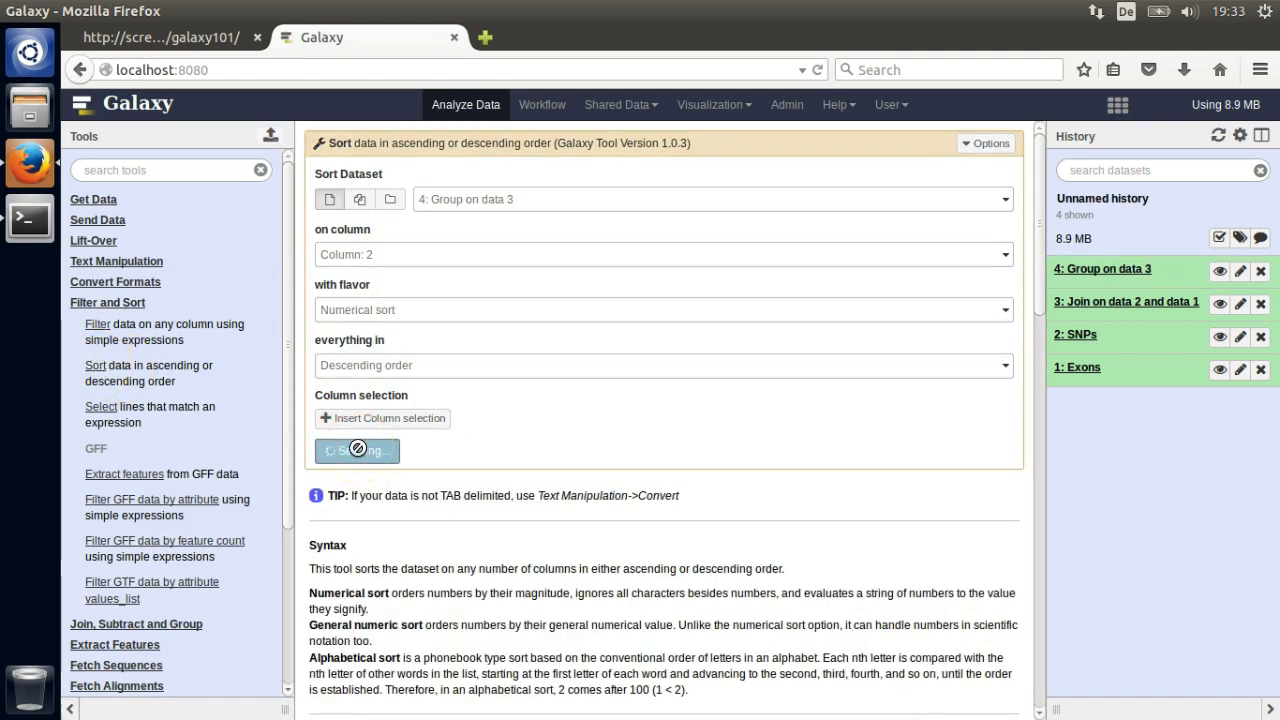
- Keep the first 5 lines of the sorted dataset with Select first
left_click(107, 302)
left_click(116, 261)
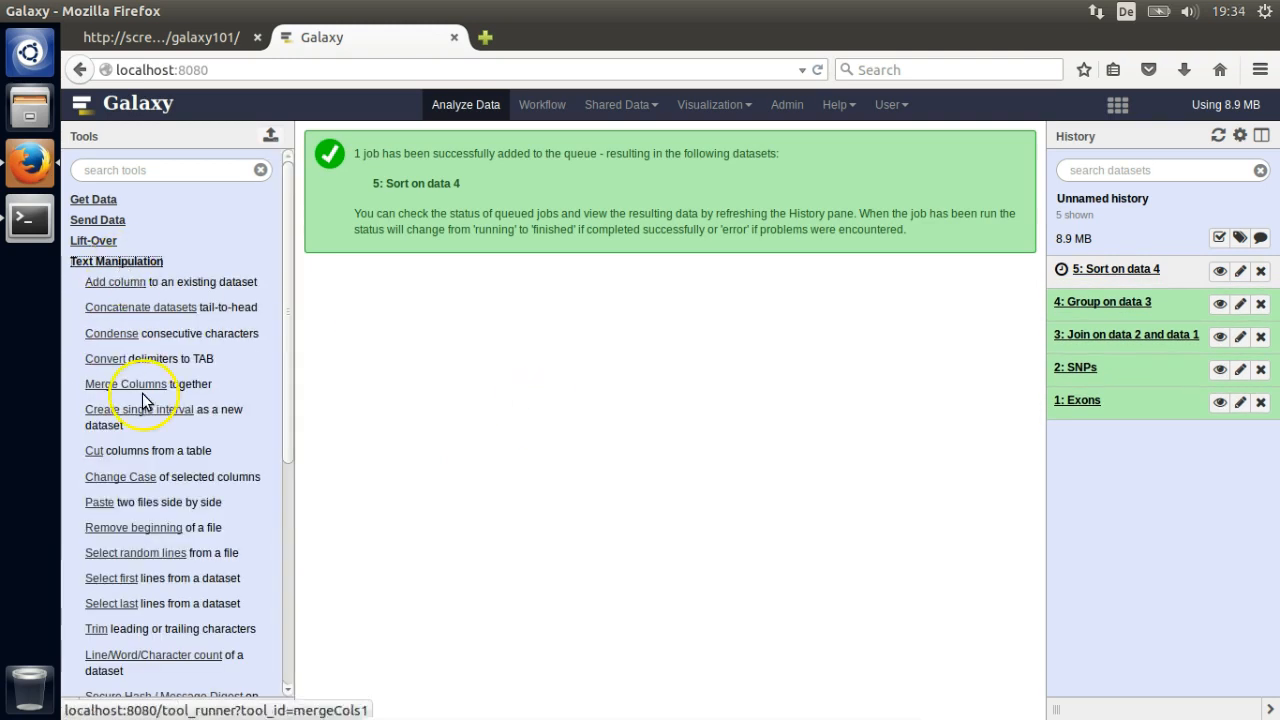
left_click(131, 580)
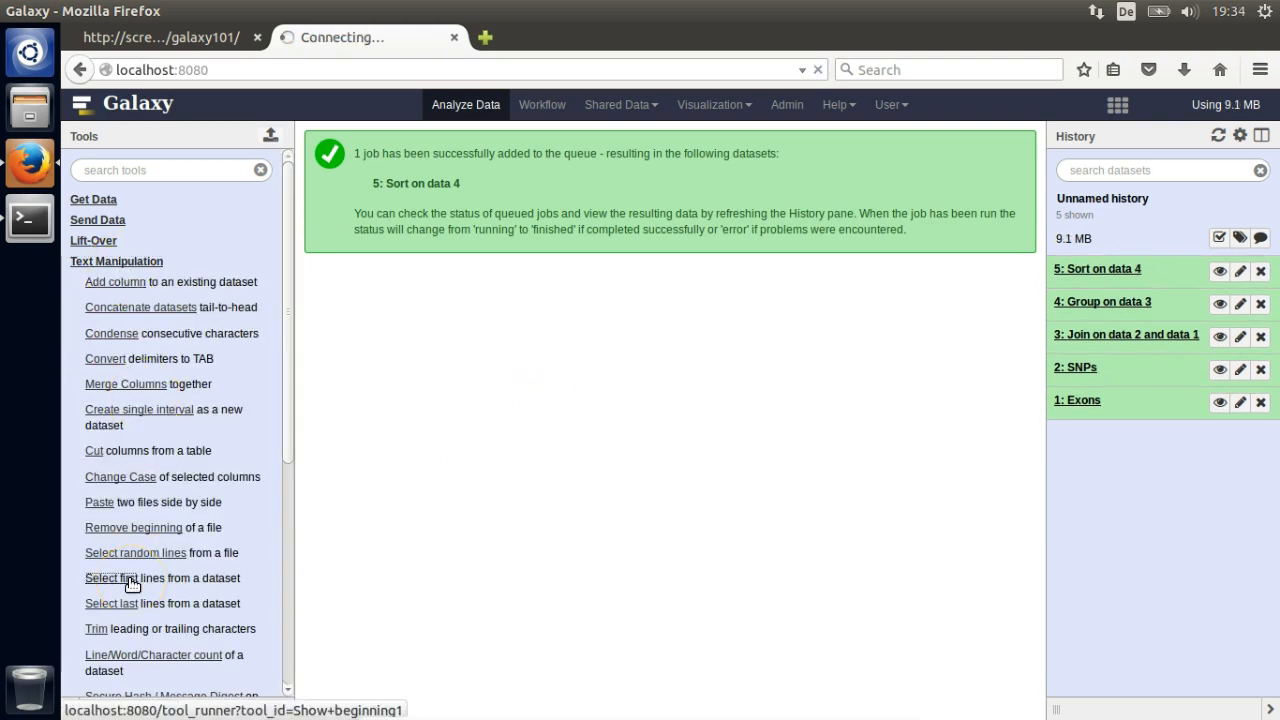
left_click_drag(345, 201, 311, 203)
type("5")
left_click(361, 312)
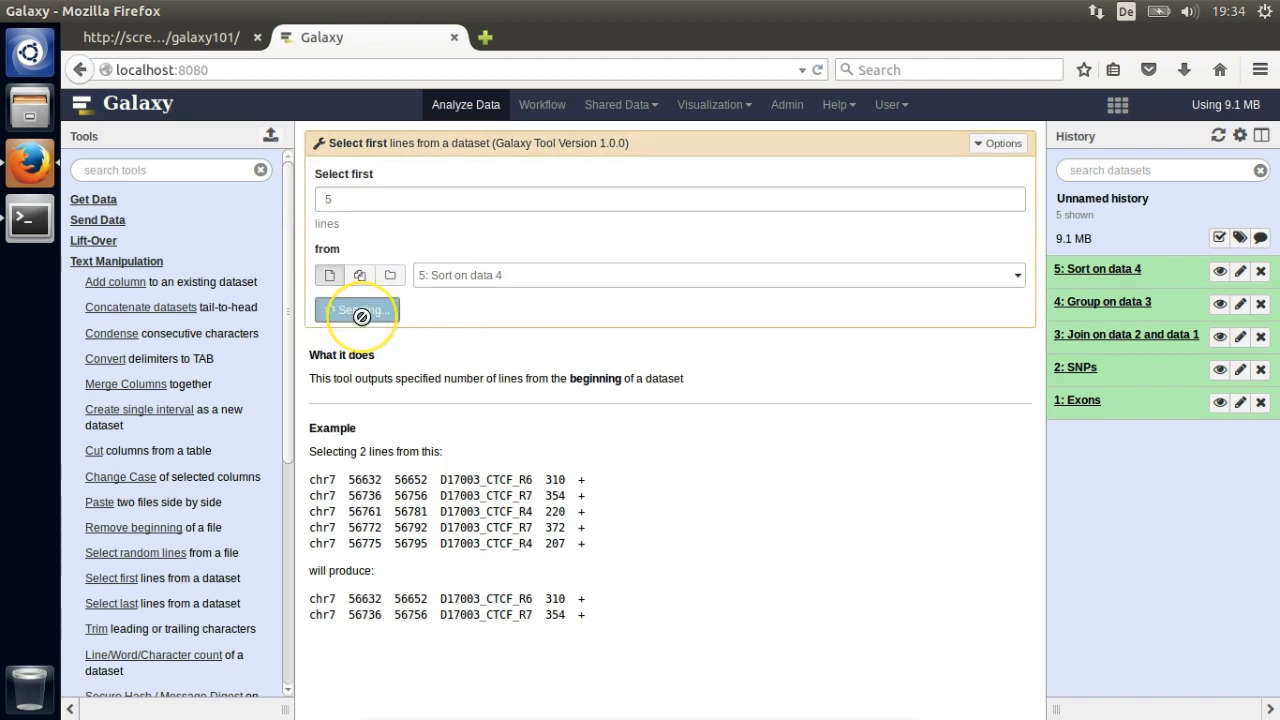
- Compare the top-5 dataset against 1: Exons, matching on column 4
left_click(122, 262)
left_click(137, 324)
left_click(165, 386)
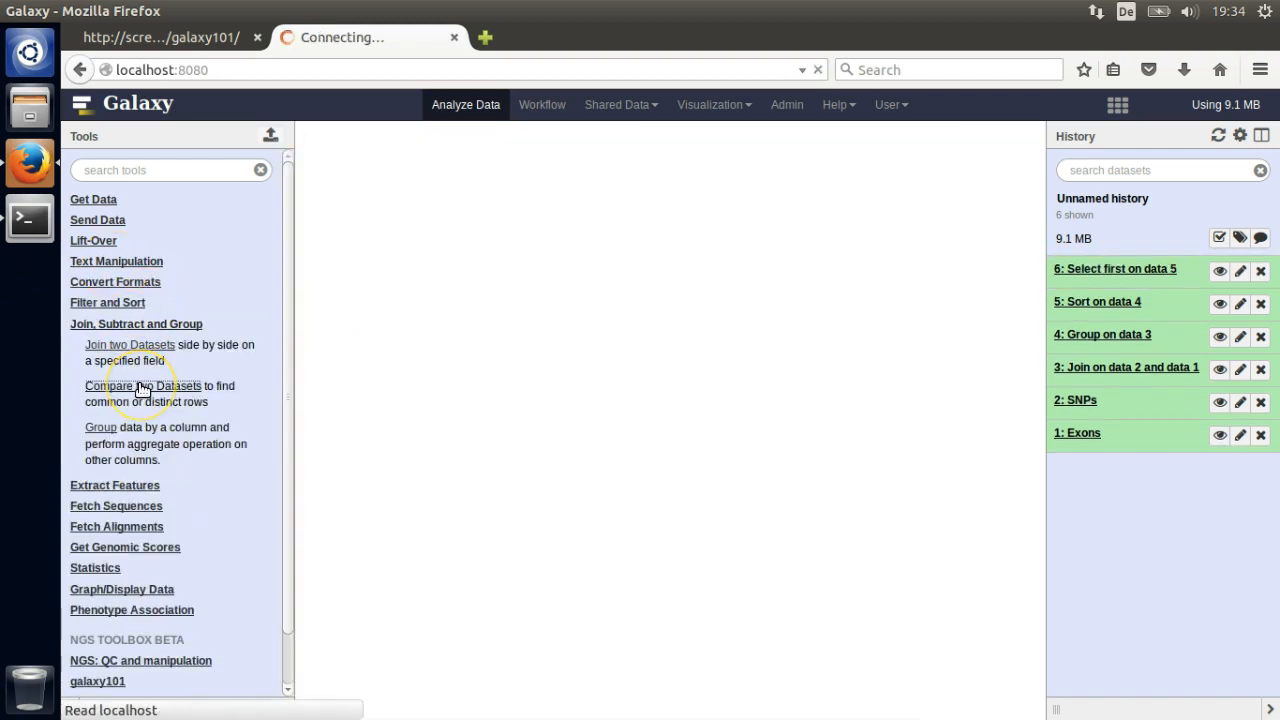
left_click(500, 199)
left_click(480, 366)
left_click(483, 257)
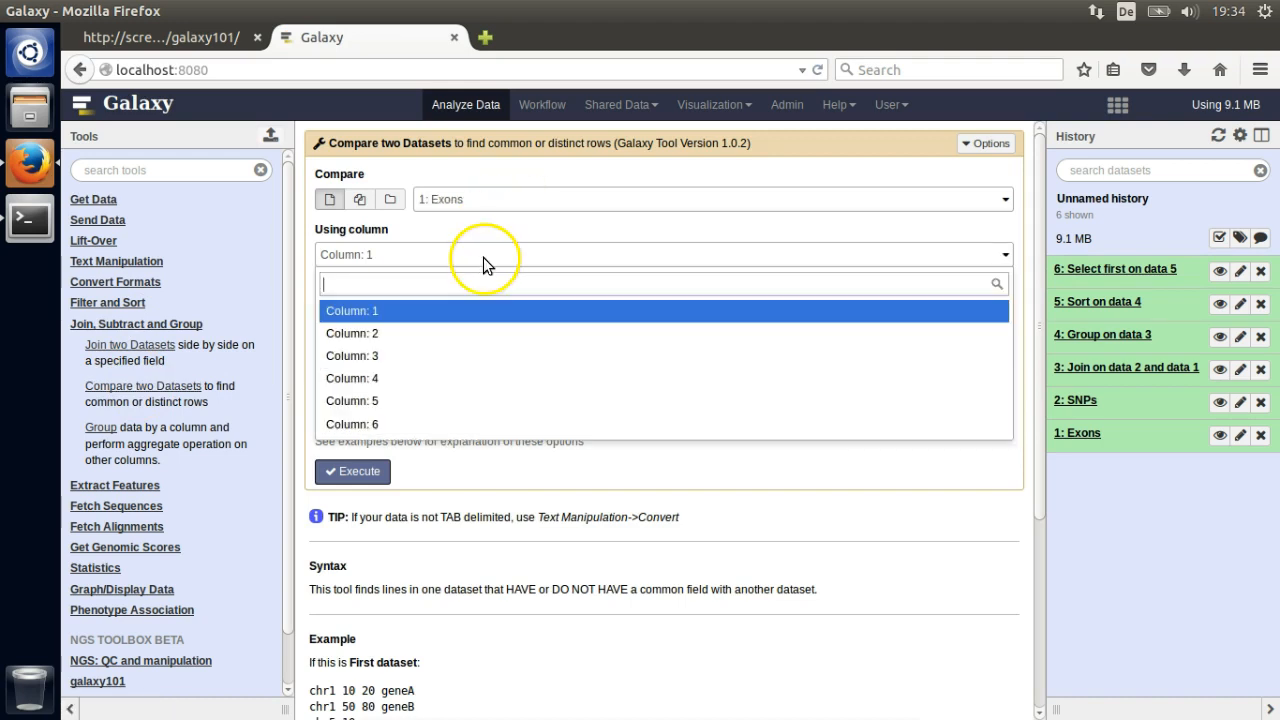
left_click(429, 378)
left_click(362, 471)
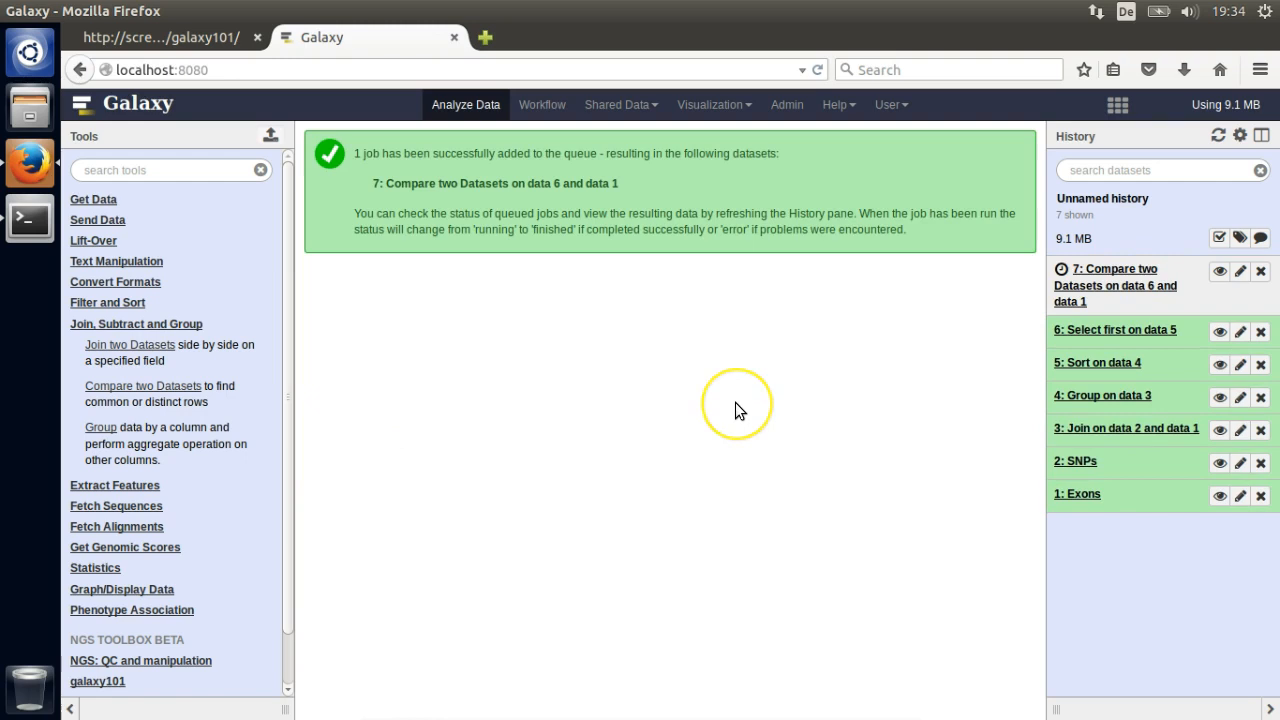
- View dataset 7's five top-exon rows, download the Exons and SNPs files, and open a terminal
left_click(170, 325)
left_click(1219, 270)
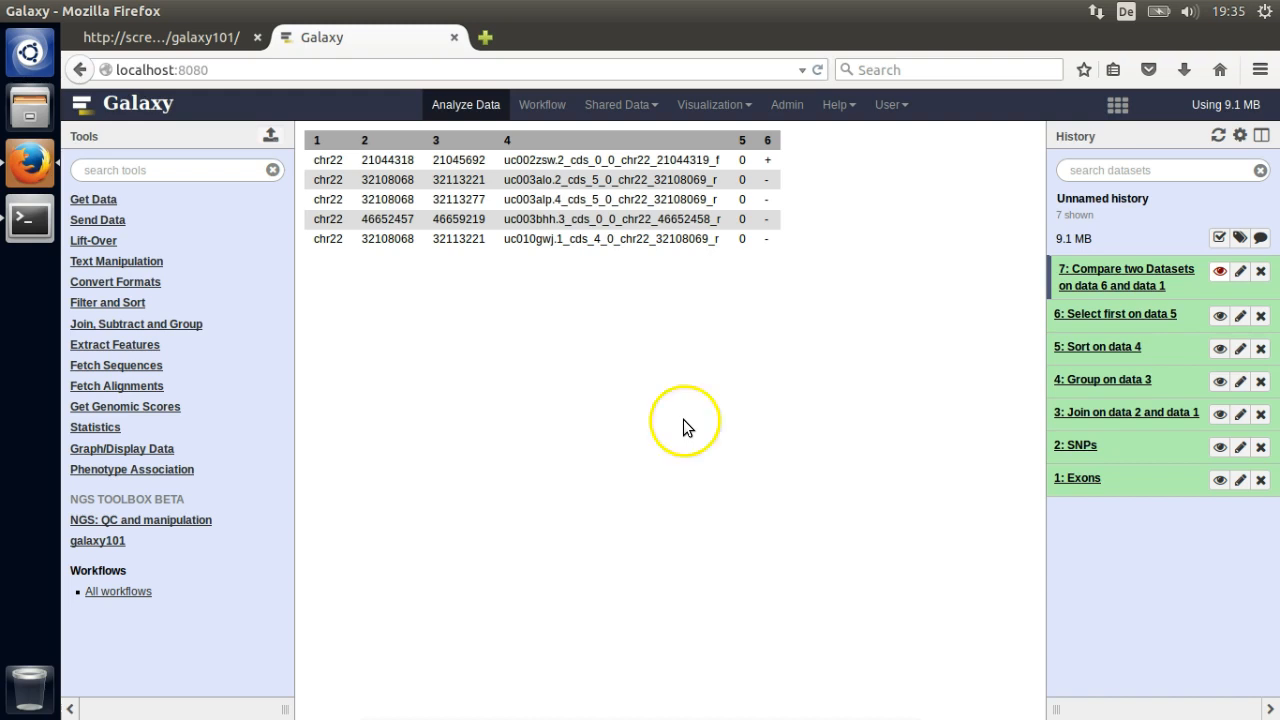
left_click(1137, 492)
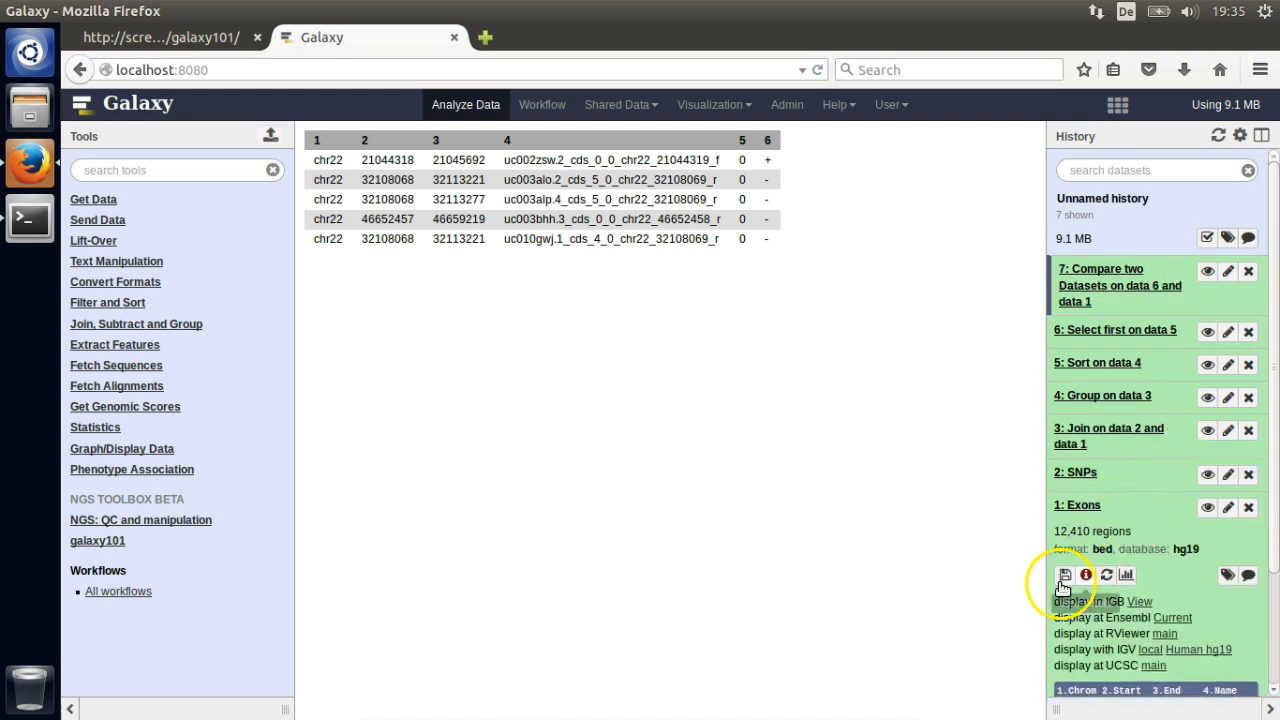
left_click(1066, 576)
left_click(847, 456)
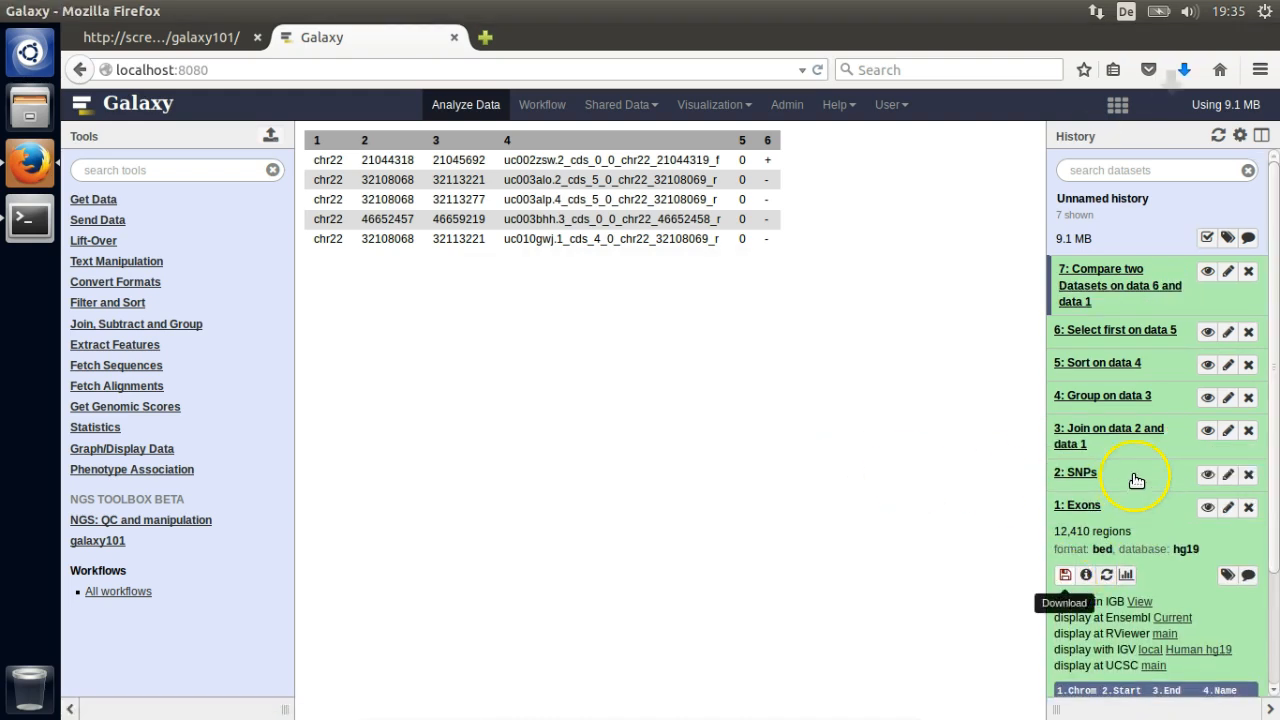
left_click(1134, 479)
left_click(1065, 541)
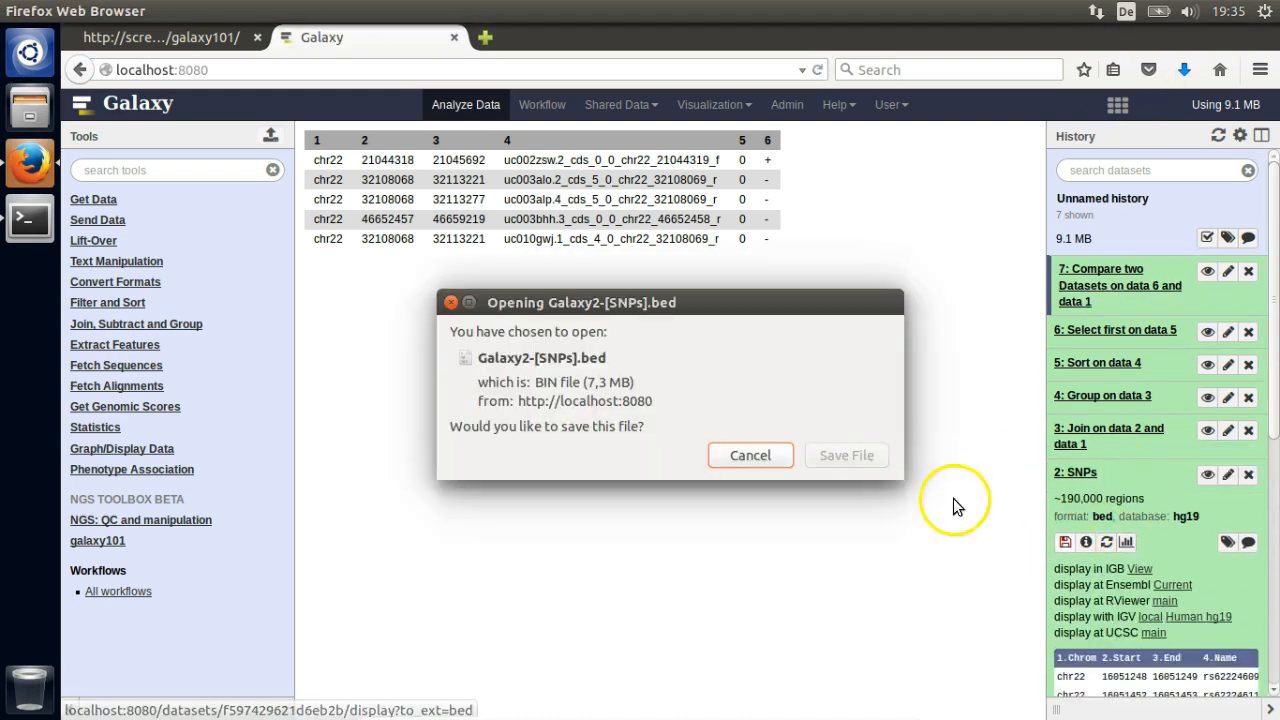
left_click(855, 456)
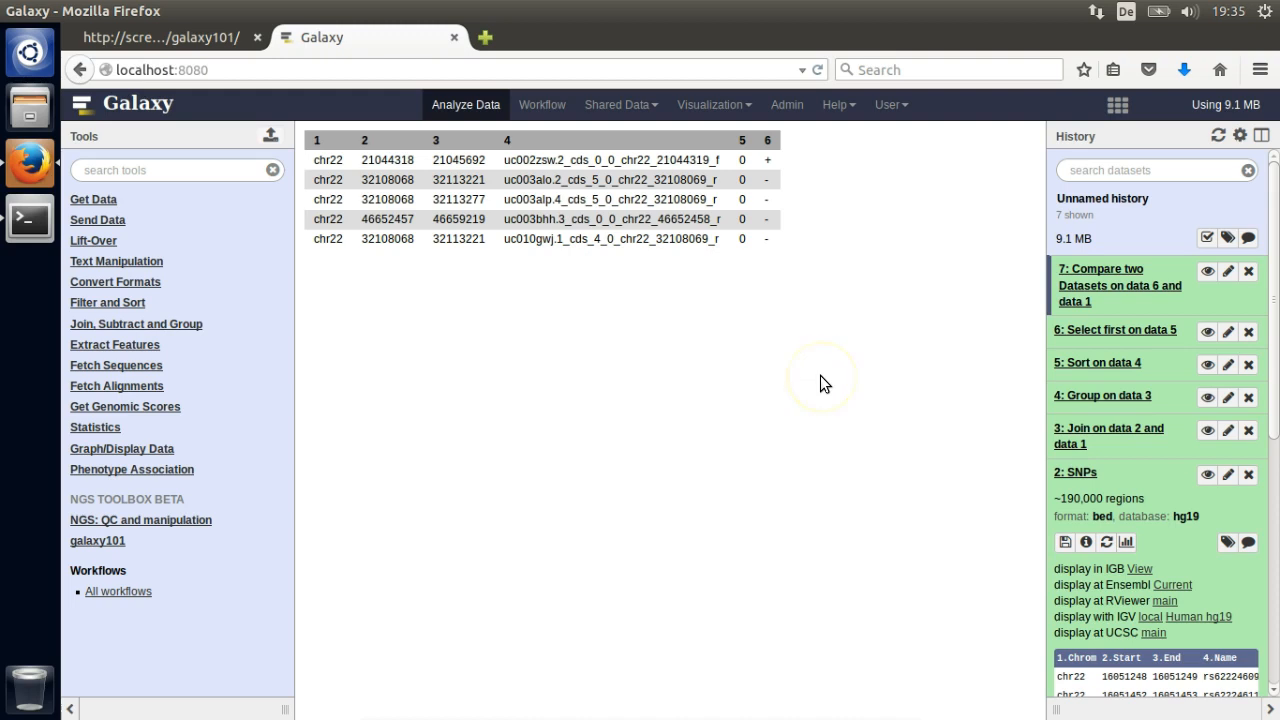
right_click(32, 222)
left_click(80, 214)
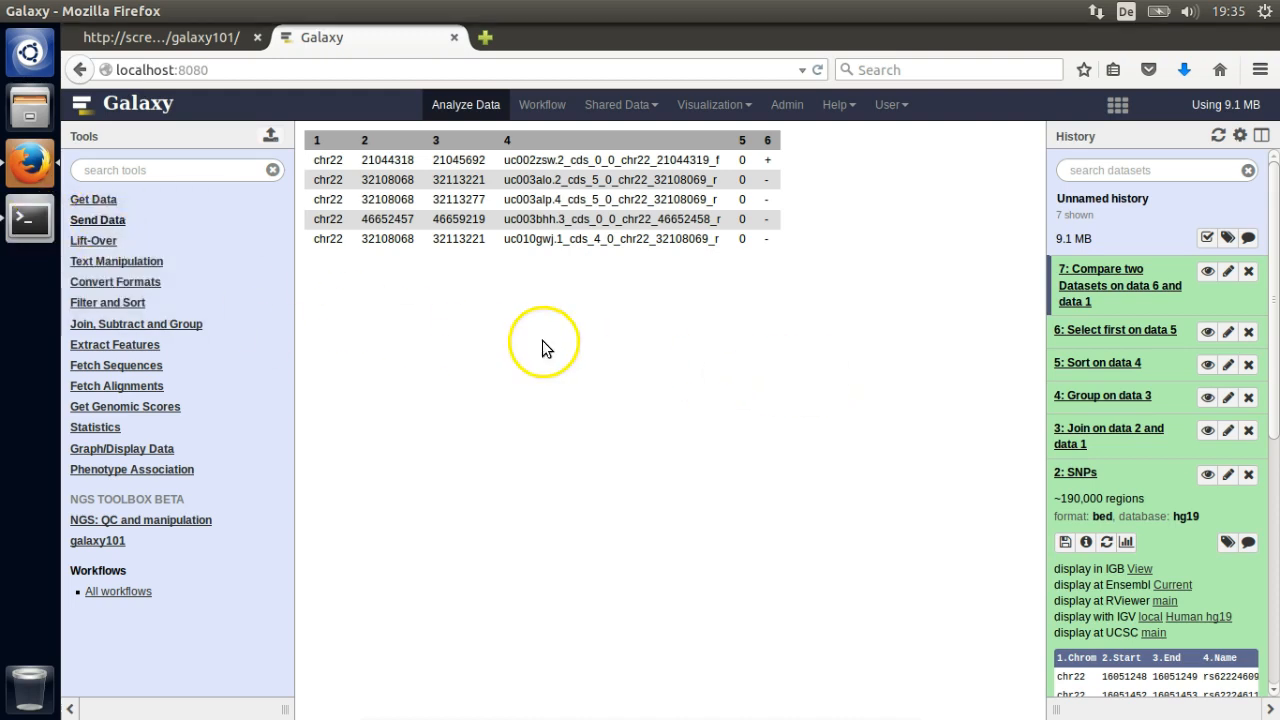
- In Downloads, rename the Galaxy1 and Galaxy2 downloads to Exons.bed and SNPs.bed
type("cd Dow")
key("Tab")
key("Return")
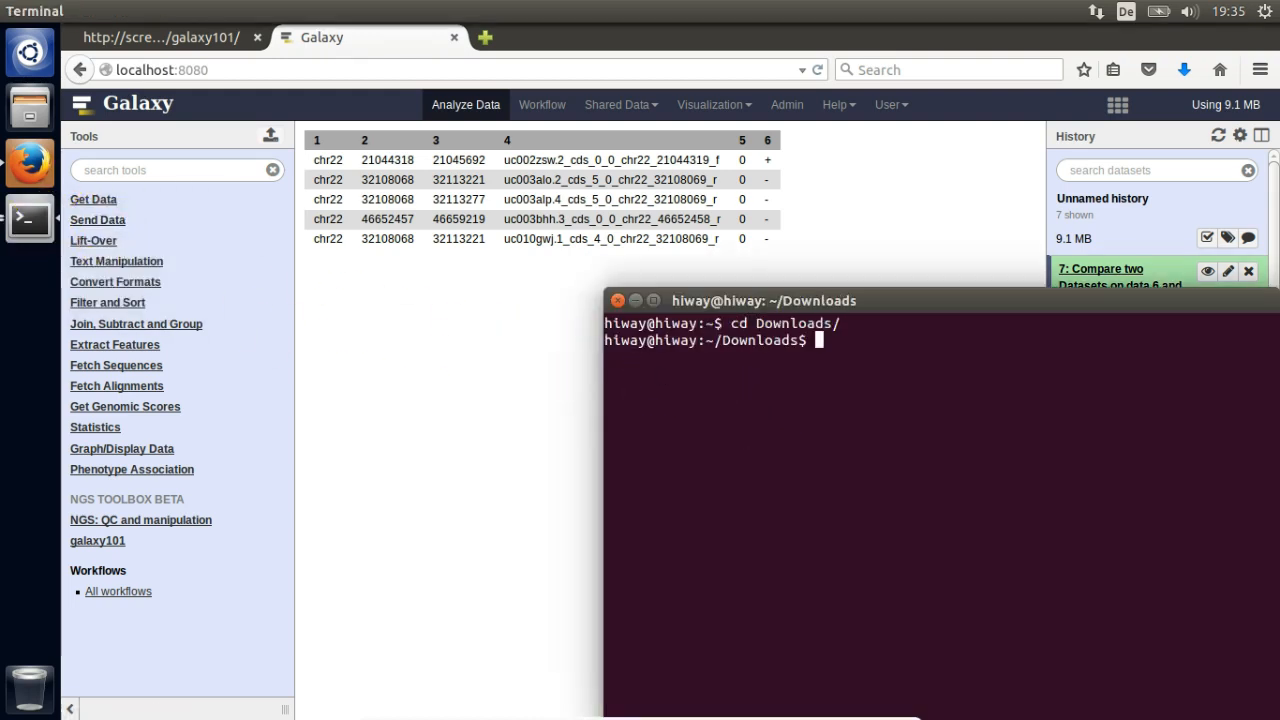
type("mv Galaxy1")
key("Tab")
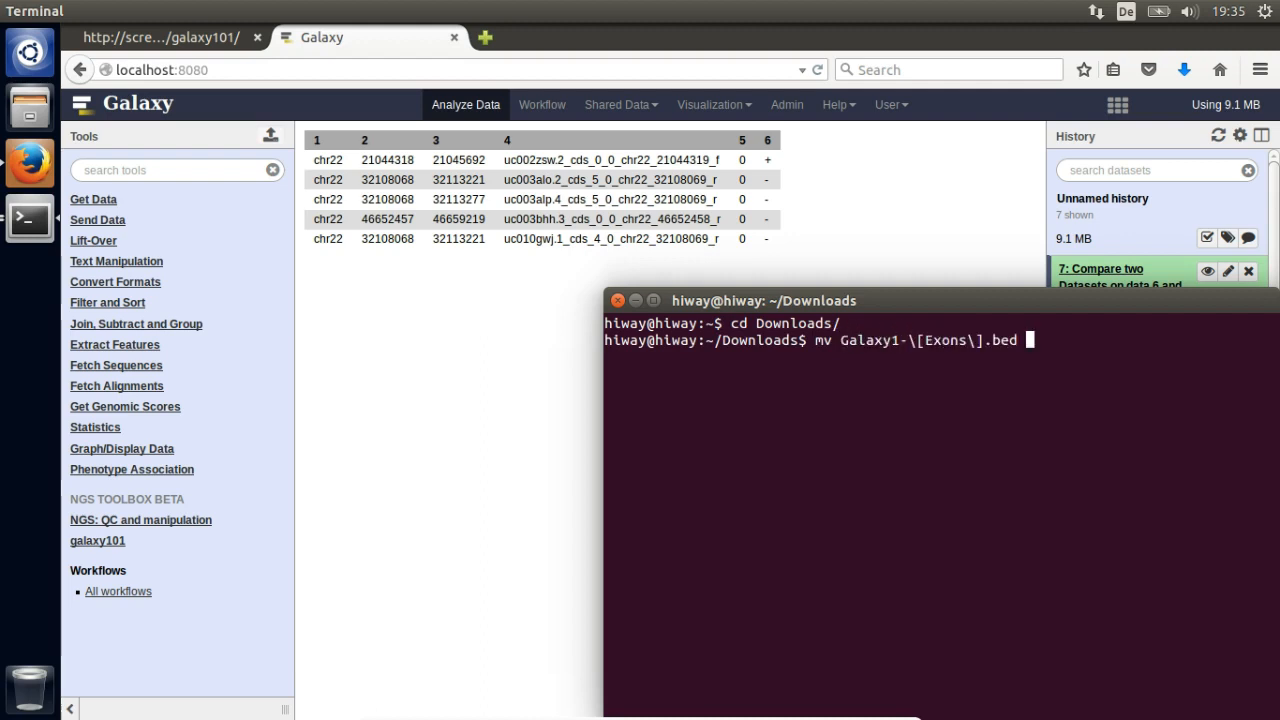
type("Exons.bed")
key("Return")
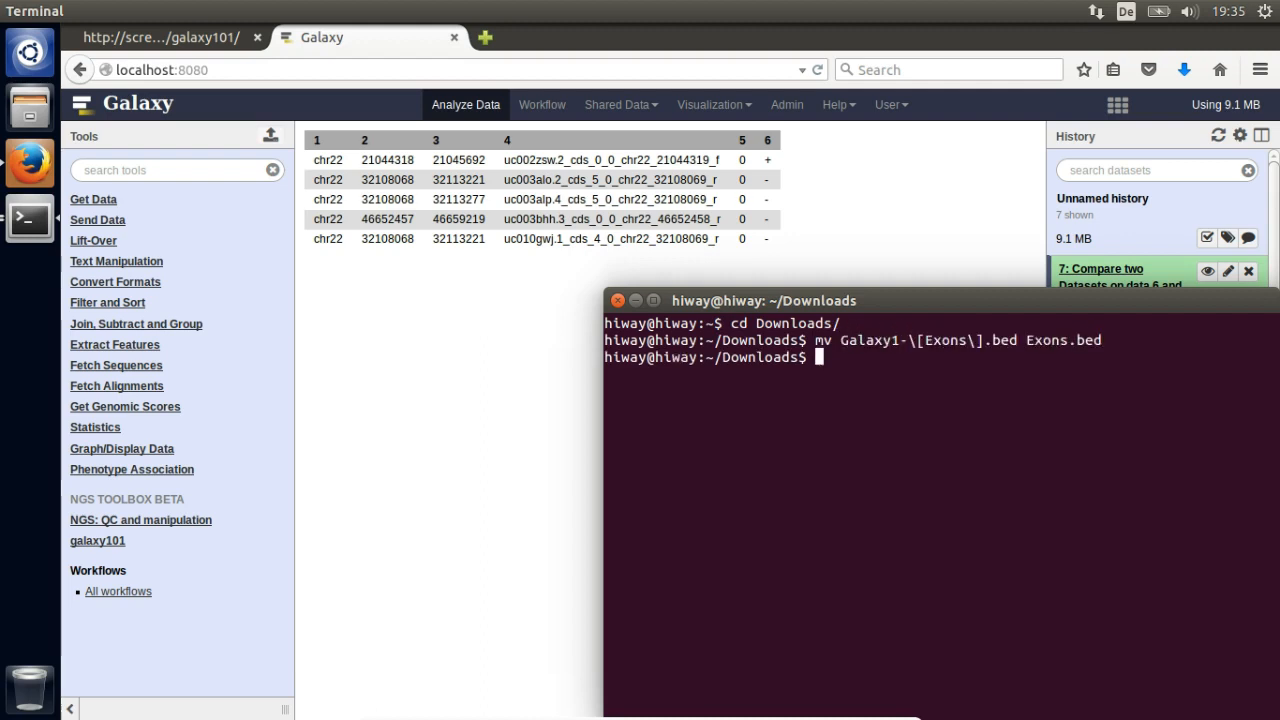
type("mv Galaxy2")
key("Tab")
type("SN")
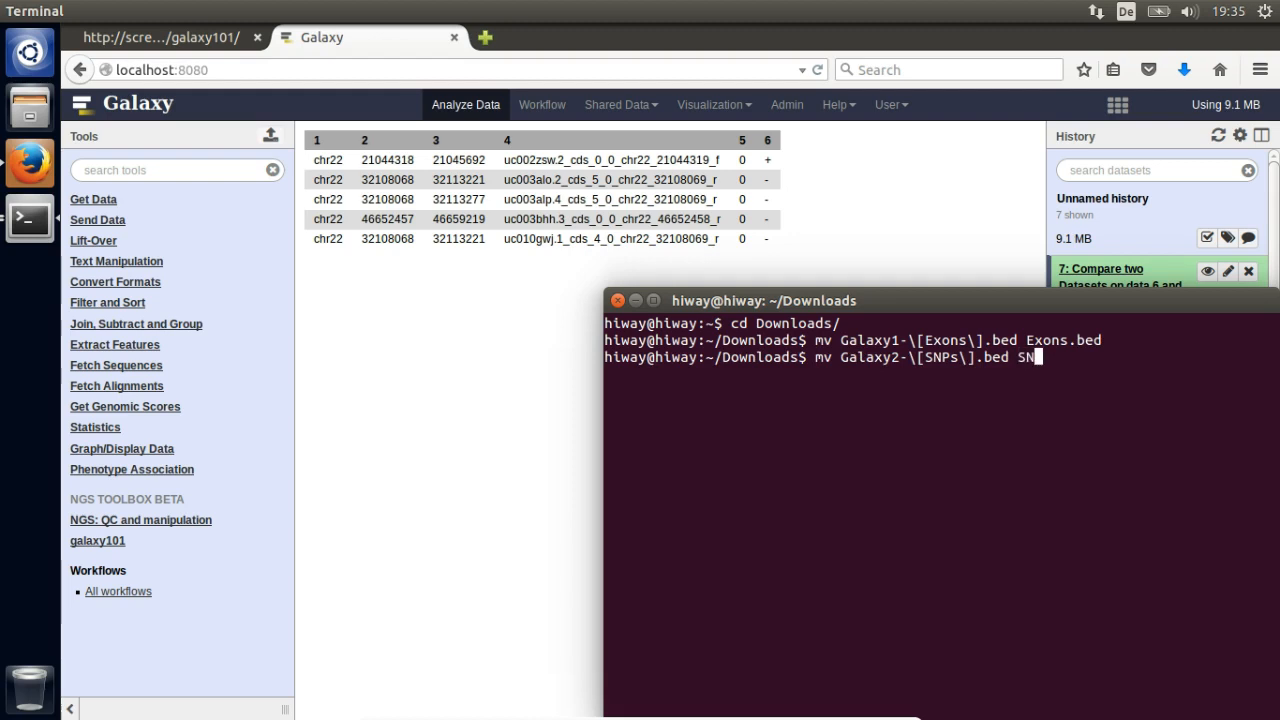
key("Return")
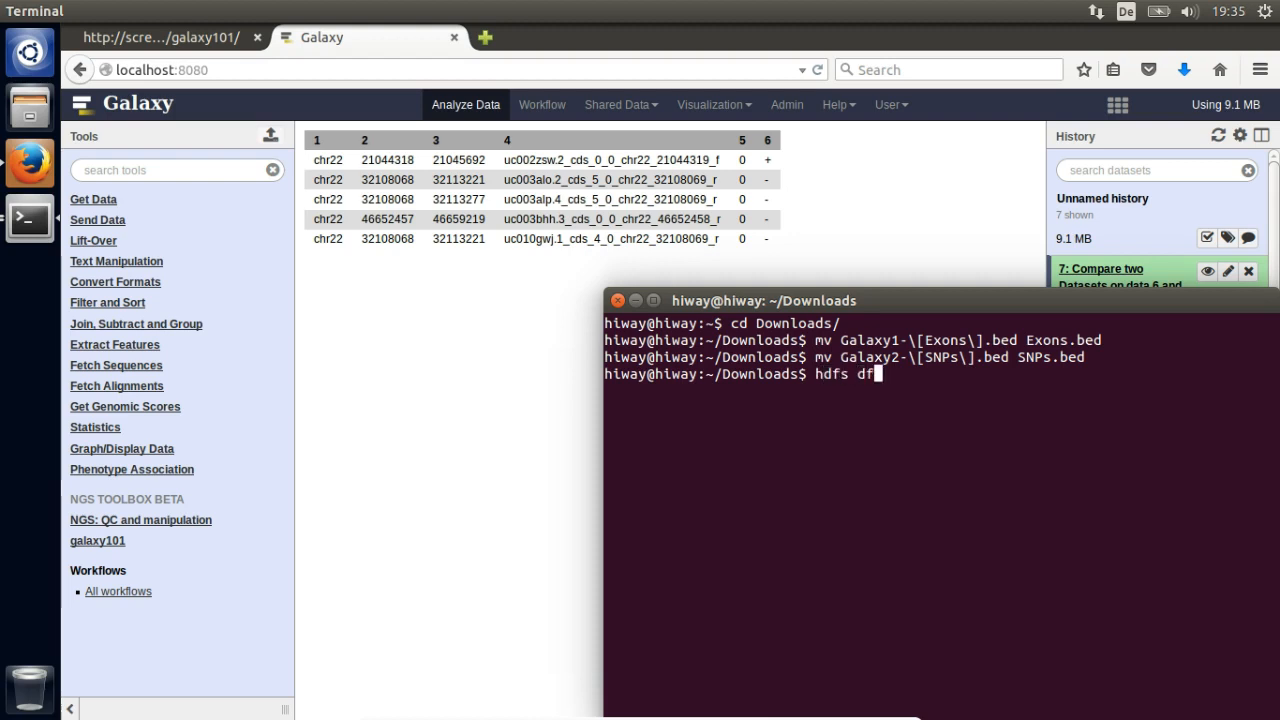
- Copy Exons.bed and SNPs.bed into the HDFS root with hdfs dfs -put
type("E")
key("Tab")
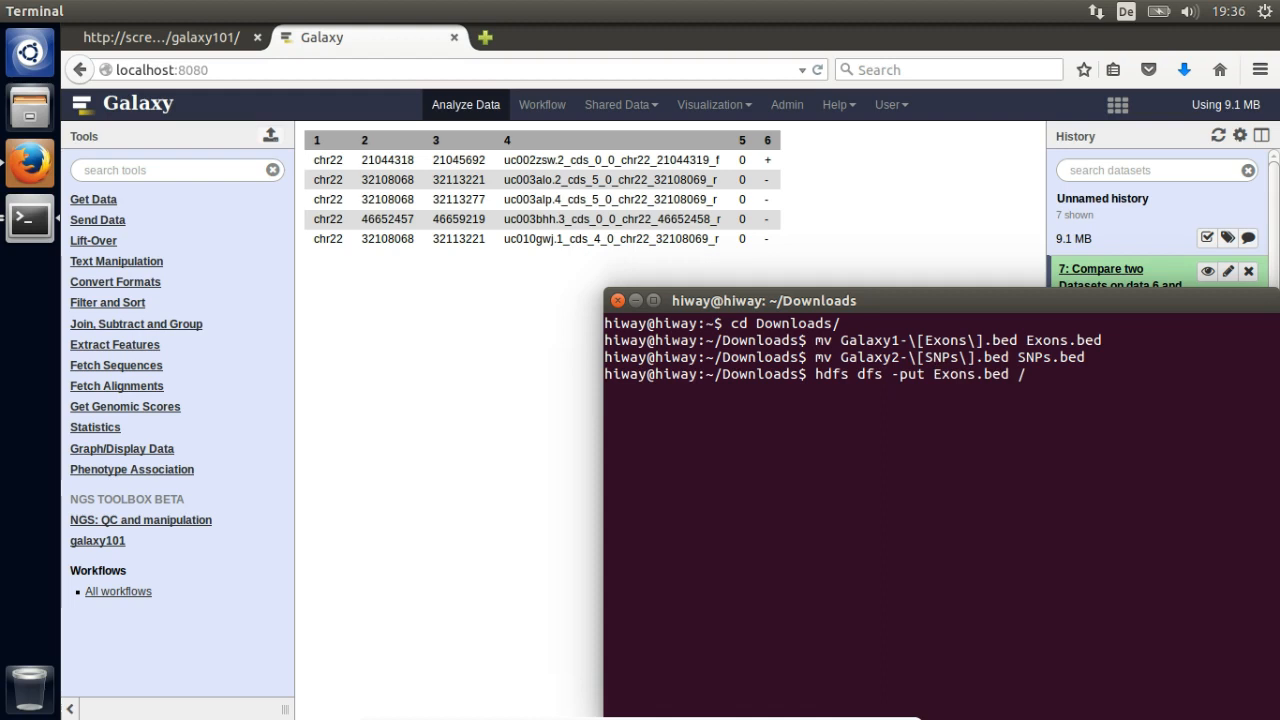
key("Up")
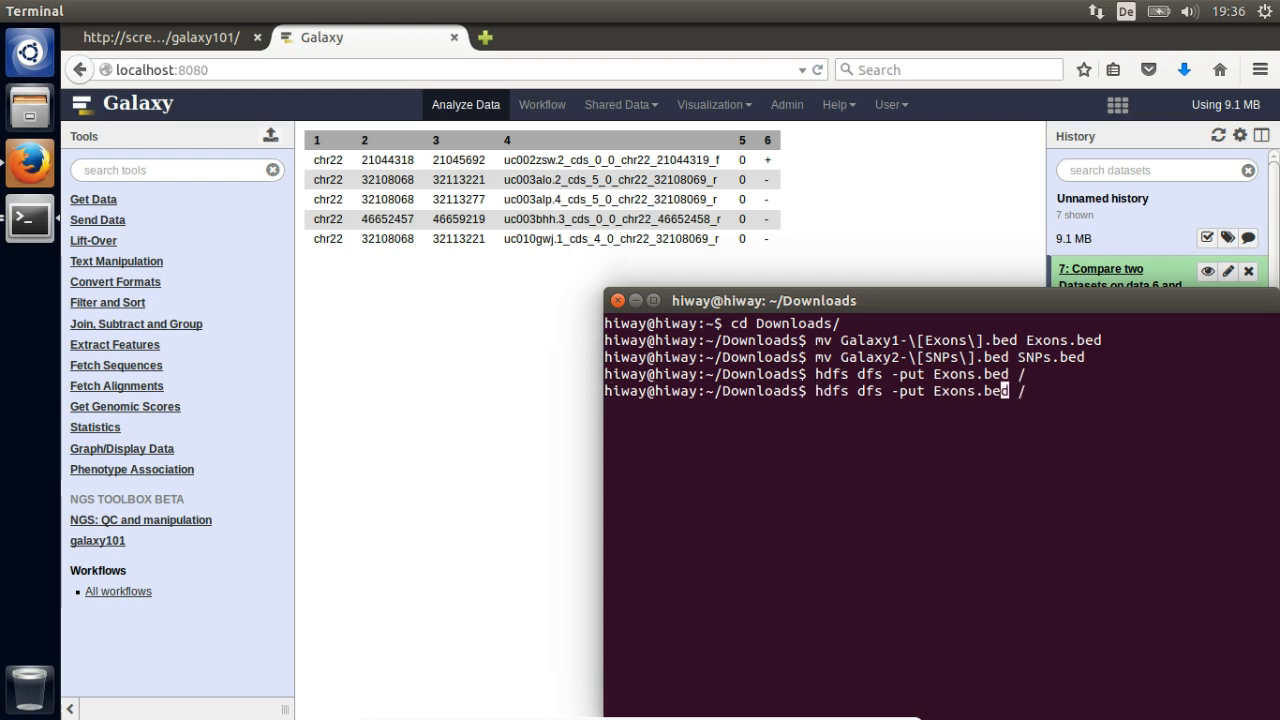
key("BackSpace")
key("BackSpace")
key("BackSpace")
key("BackSpace")
key("BackSpace")
type("SNP")
key("Return")
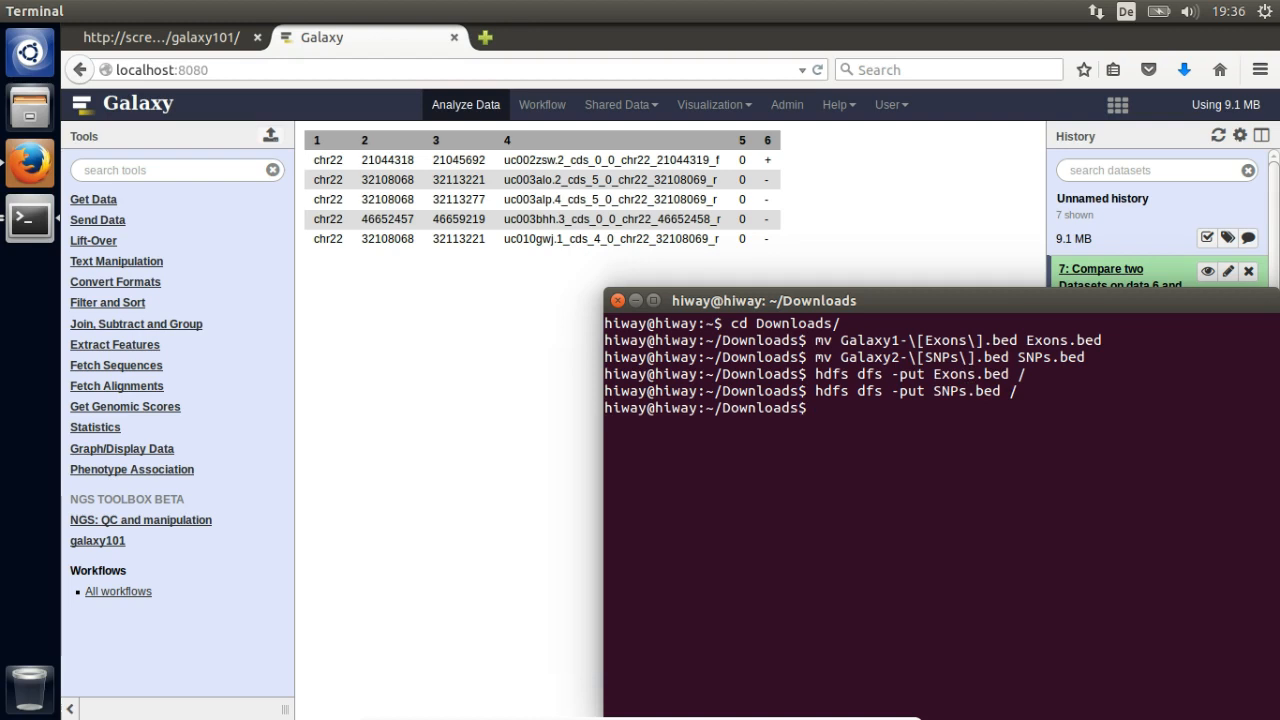
- Extract a workflow from the Unnamed history and open it in the workflow editor
left_click(496, 427)
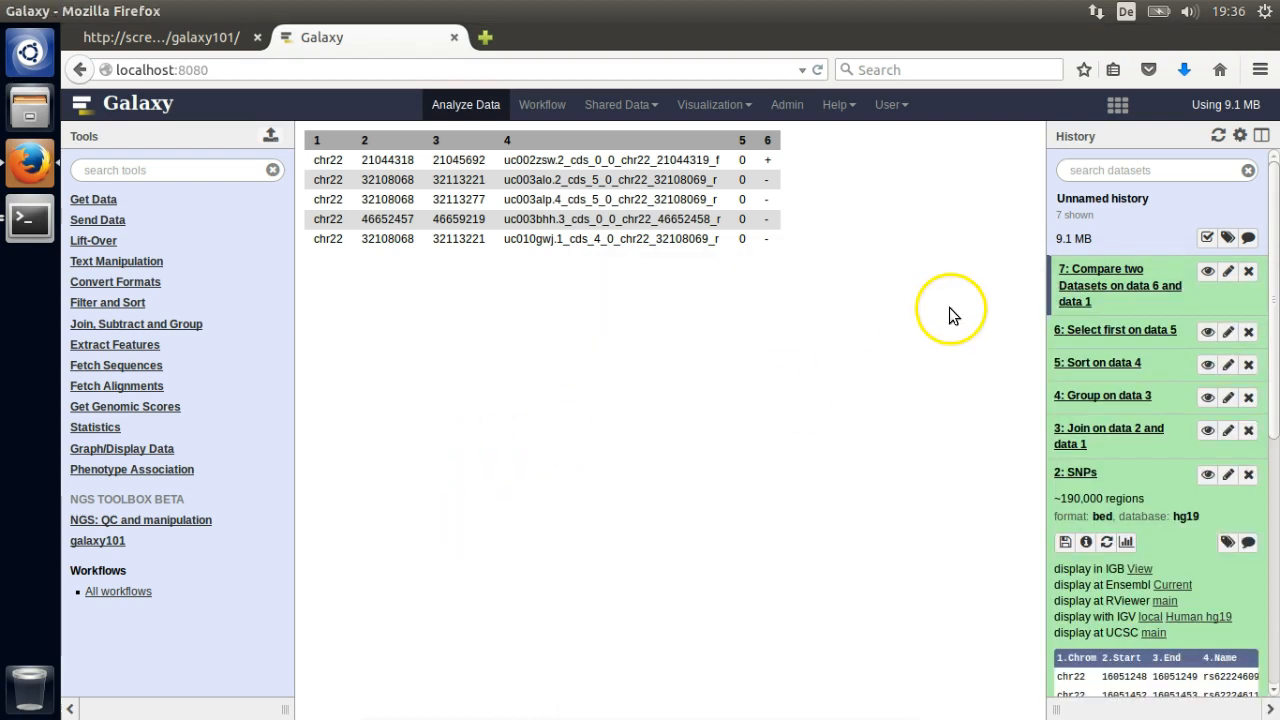
left_click(1239, 135)
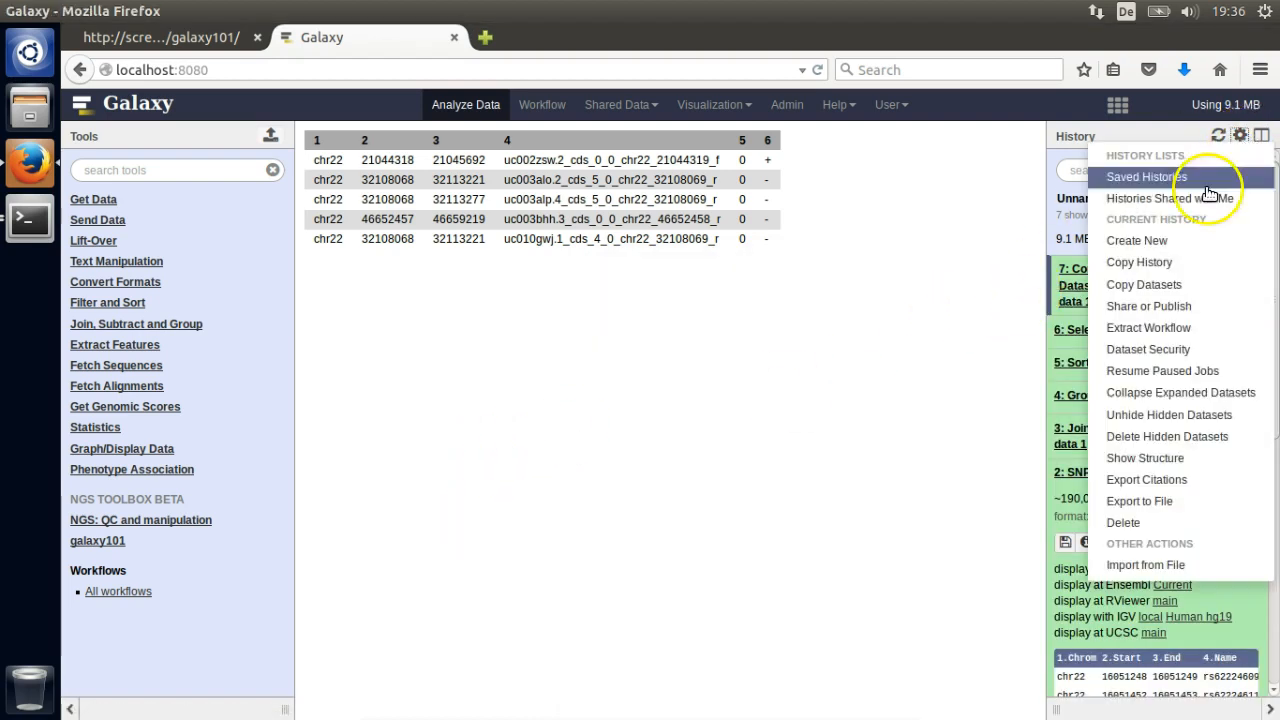
left_click(1180, 327)
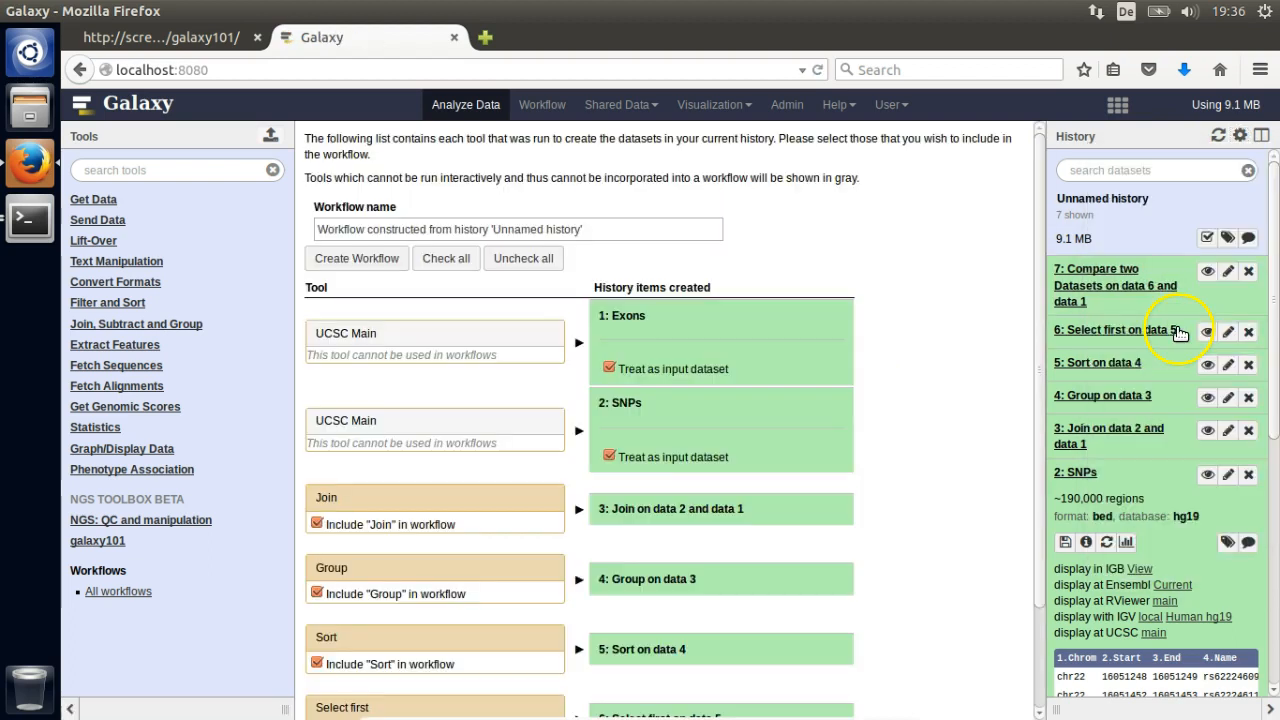
left_click(372, 261)
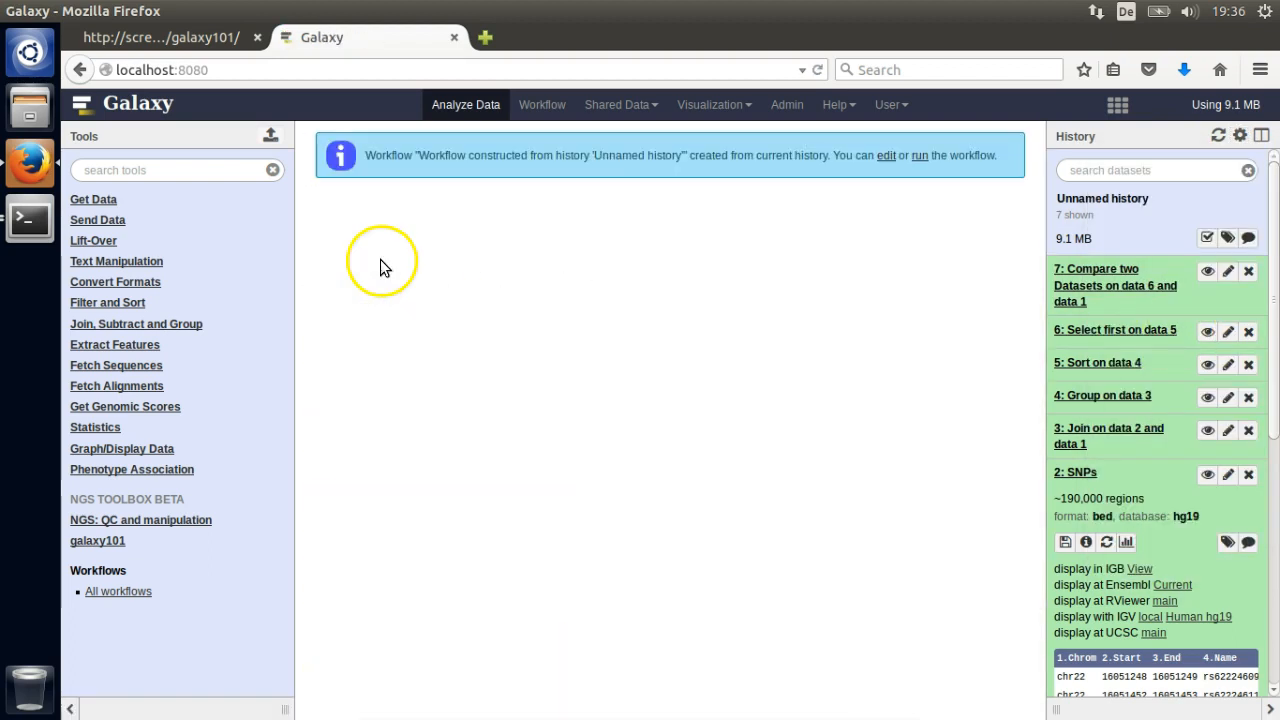
left_click(885, 156)
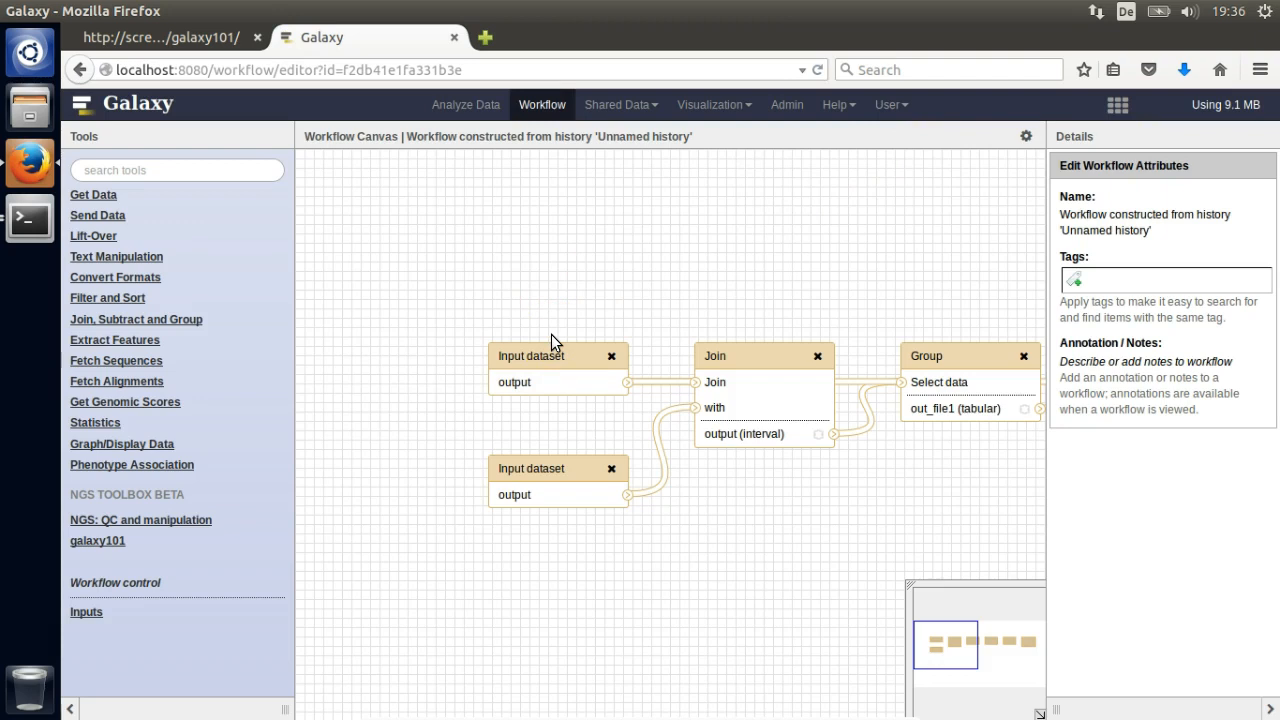
- Name the two workflow input steps Exons.bed and SNPs.bed
left_click(550, 356)
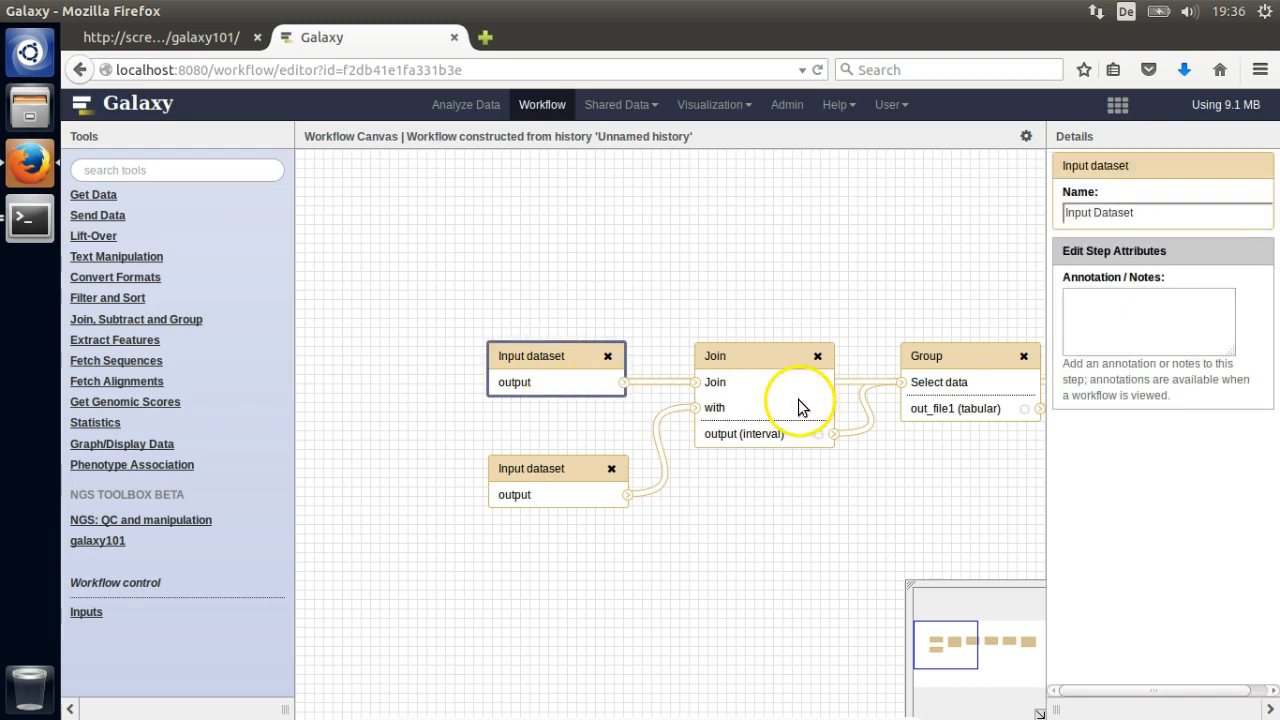
left_click_drag(1163, 212, 1037, 212)
type("Exons.bed")
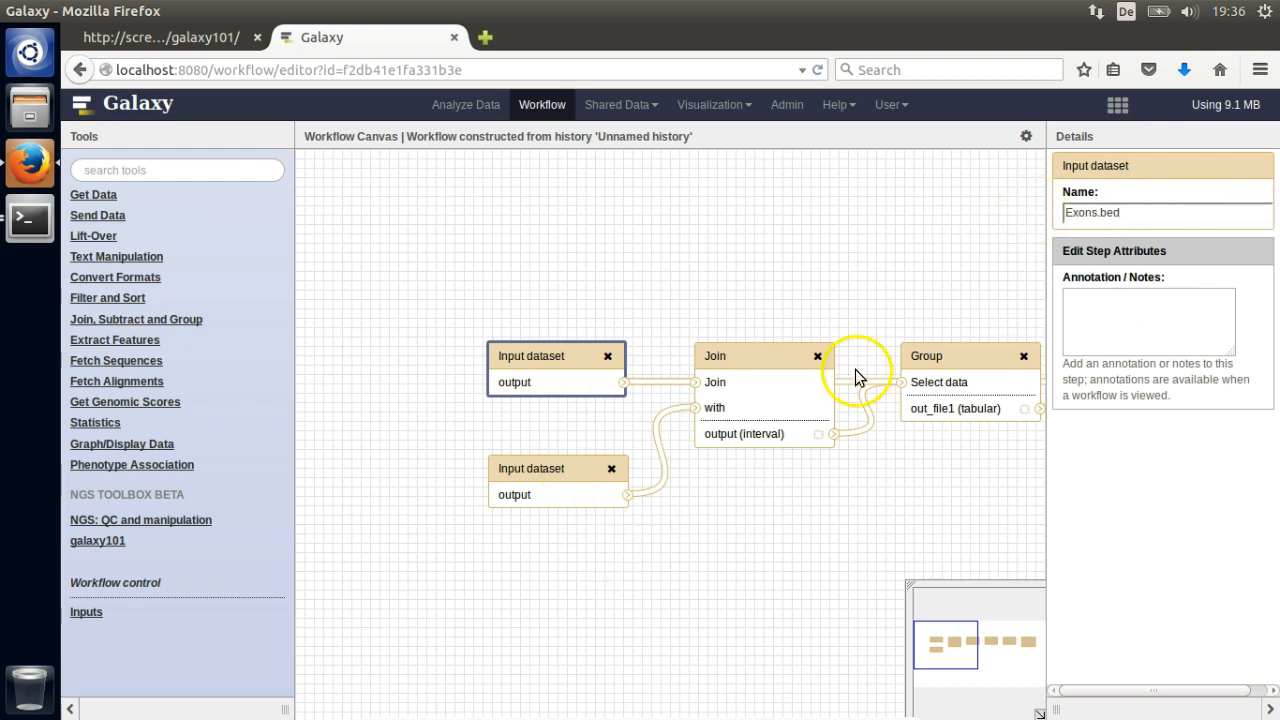
left_click(540, 468)
triple_click(1111, 212)
type("SNP")
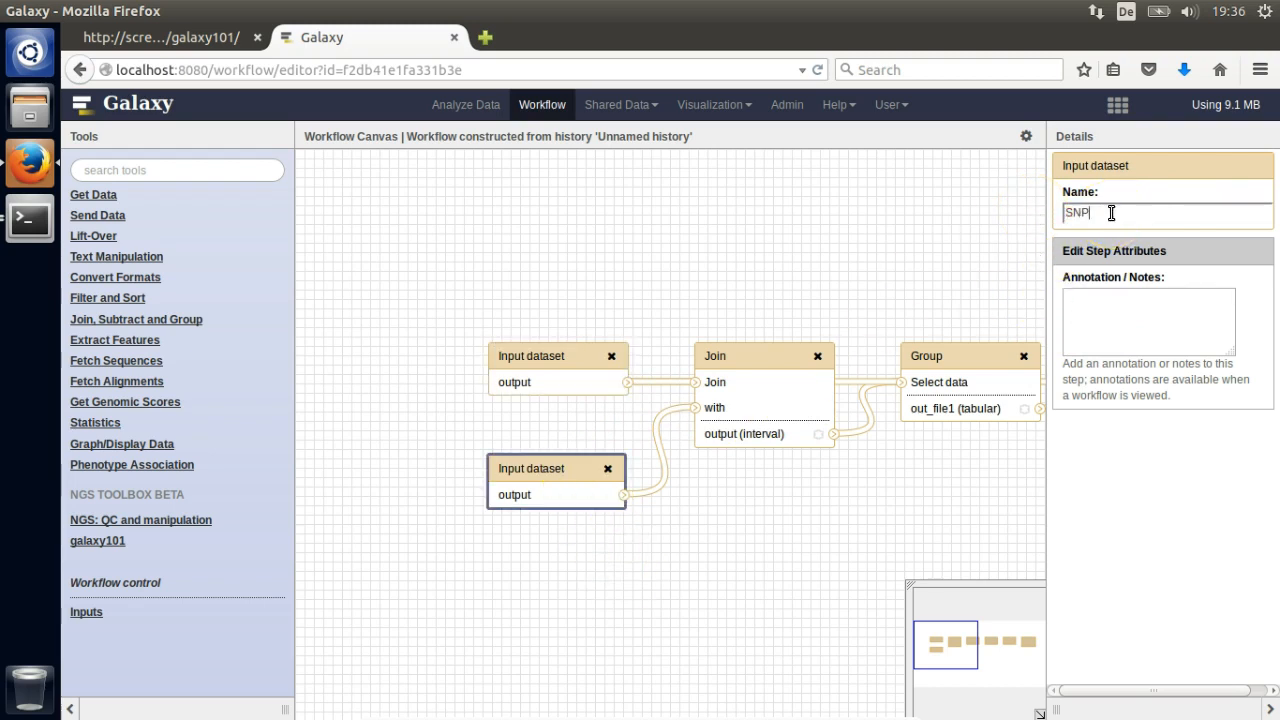
type("s.bed")
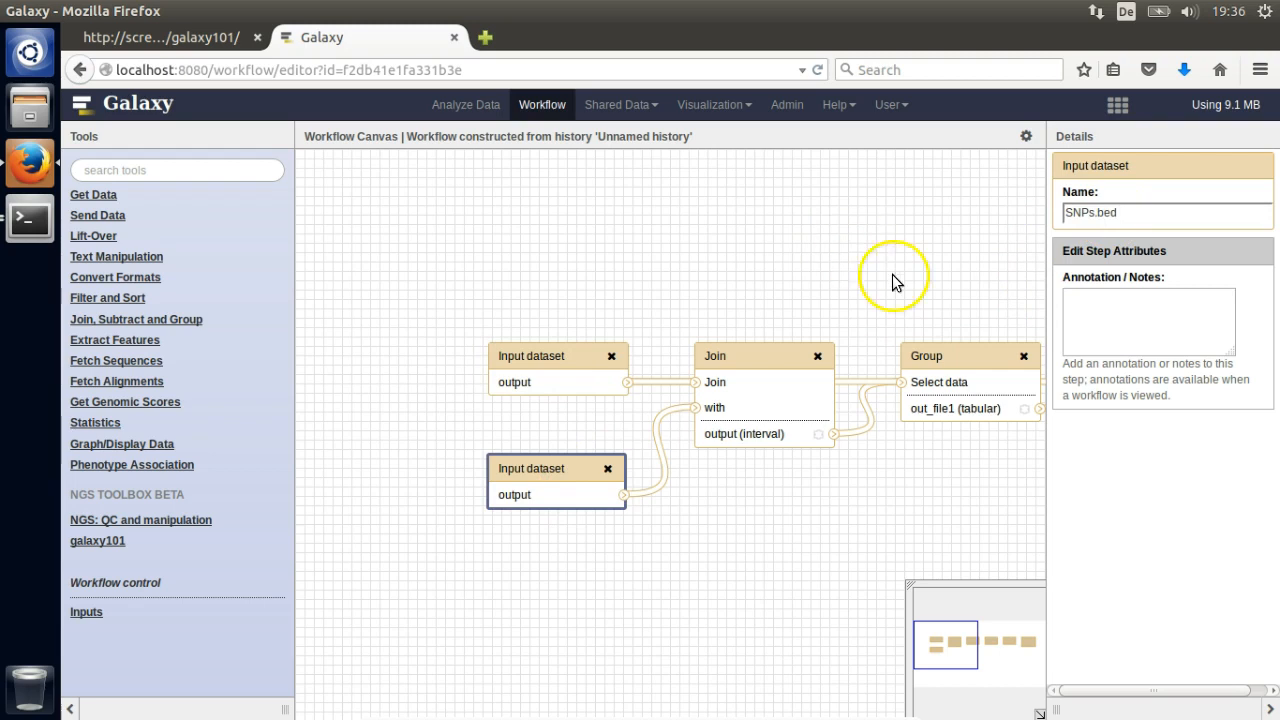
- Mark the Compare two Datasets result as a workflow output and save the workflow
left_click_drag(944, 252, 703, 263)
left_click_drag(849, 256, 721, 237)
left_click_drag(920, 250, 640, 248)
left_click(884, 412)
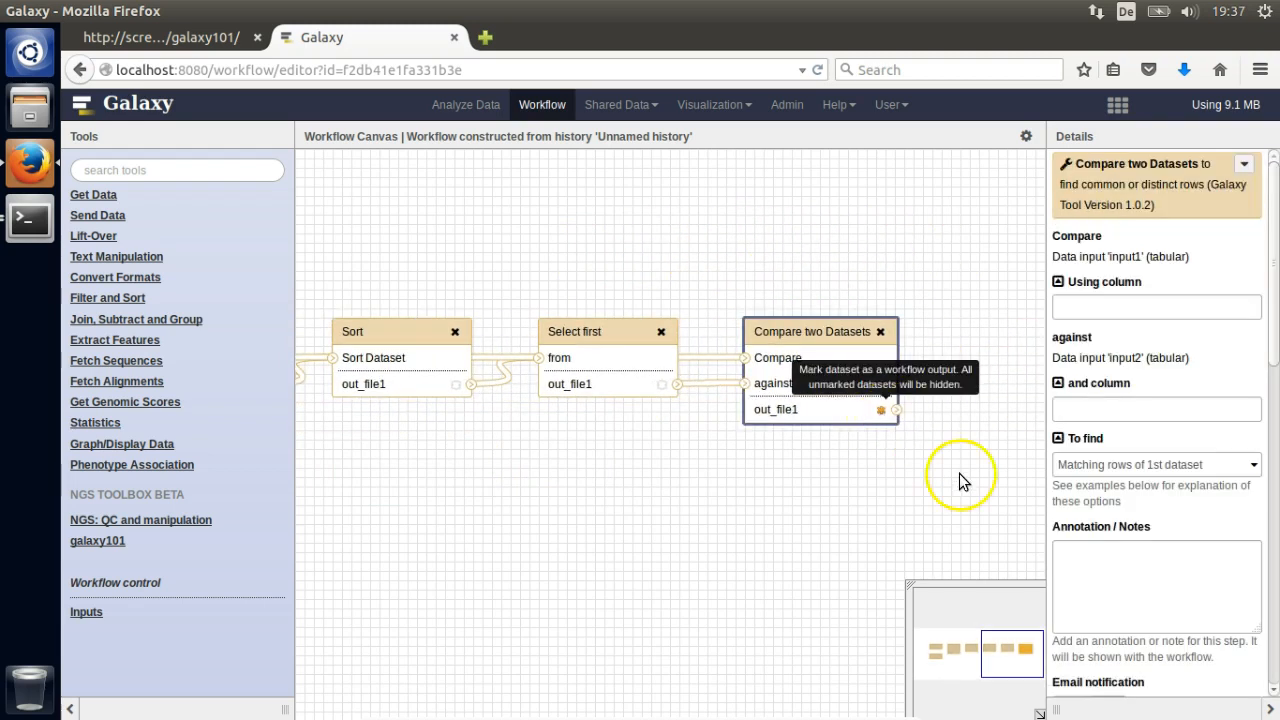
left_click(1026, 137)
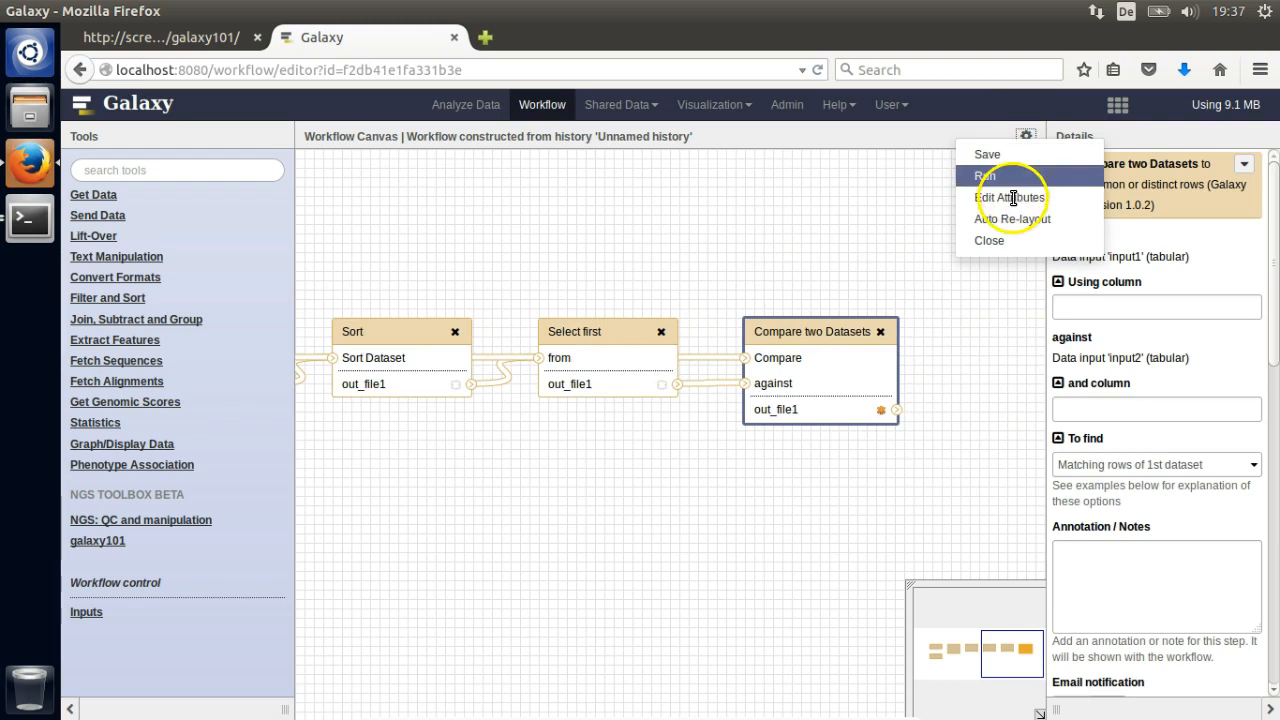
left_click(1012, 157)
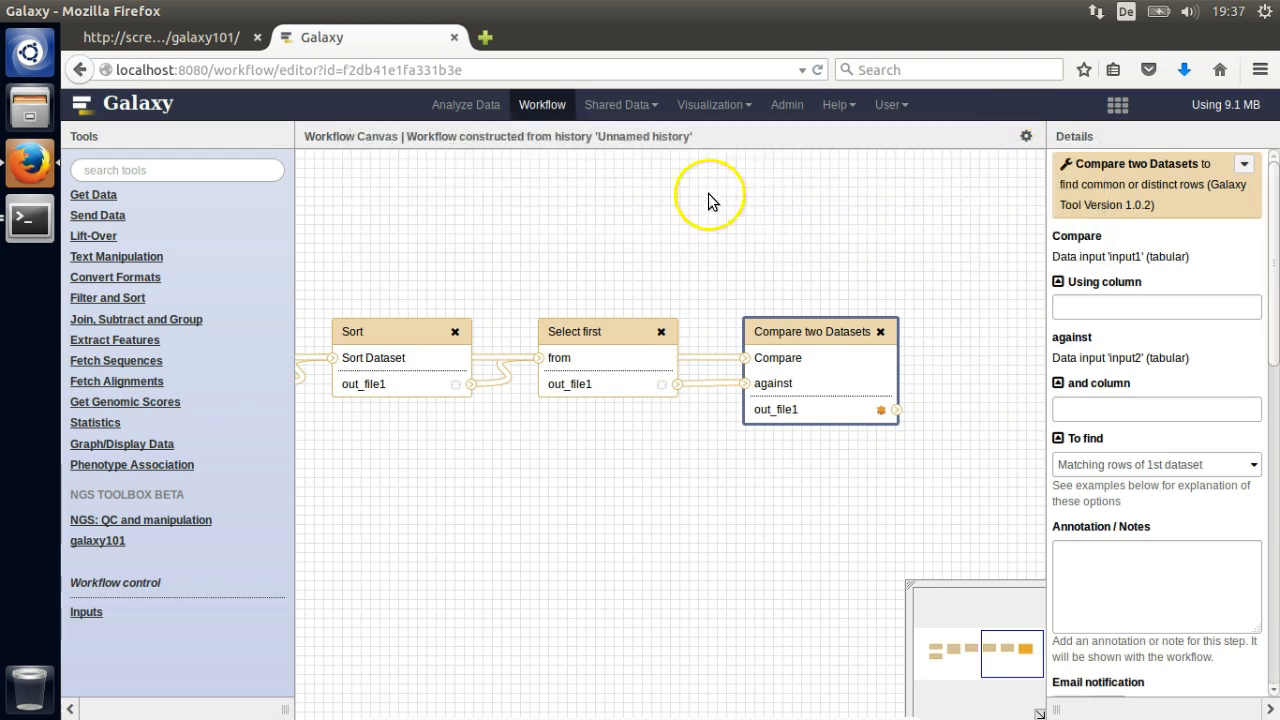
- Download the saved history-built workflow to a file from its Download or Export page
left_click(551, 117)
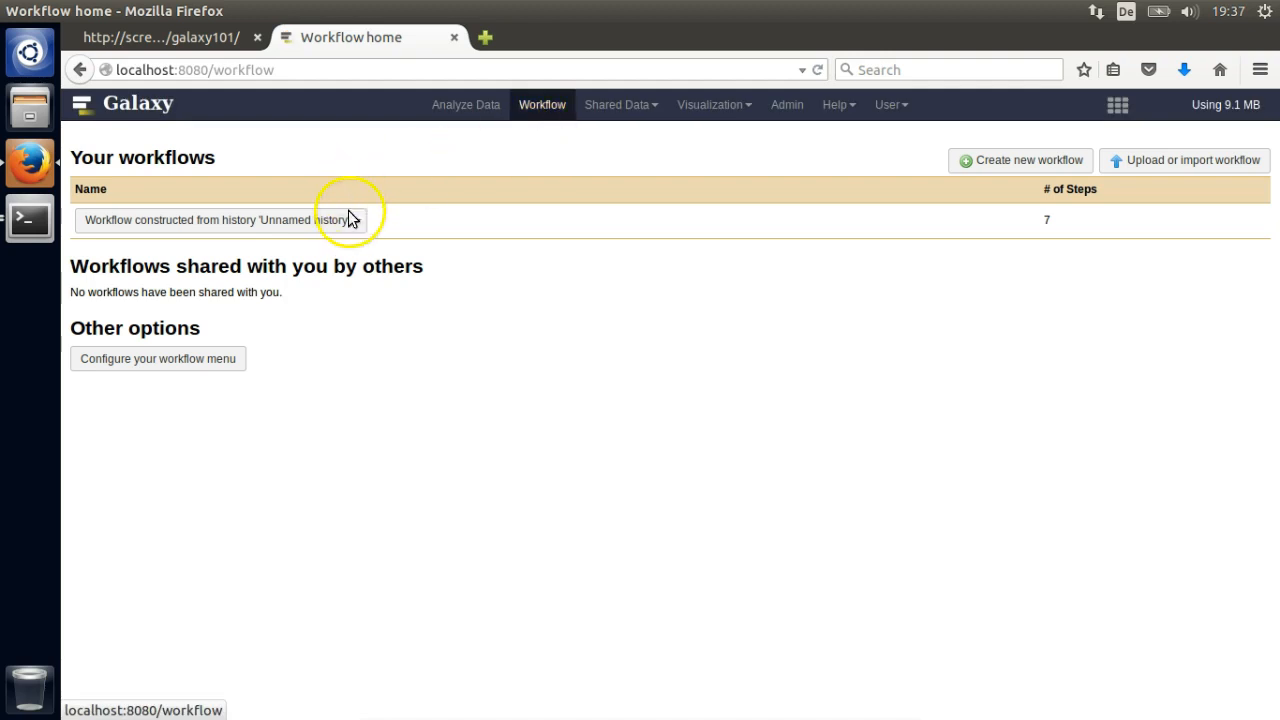
left_click(360, 223)
left_click(370, 306)
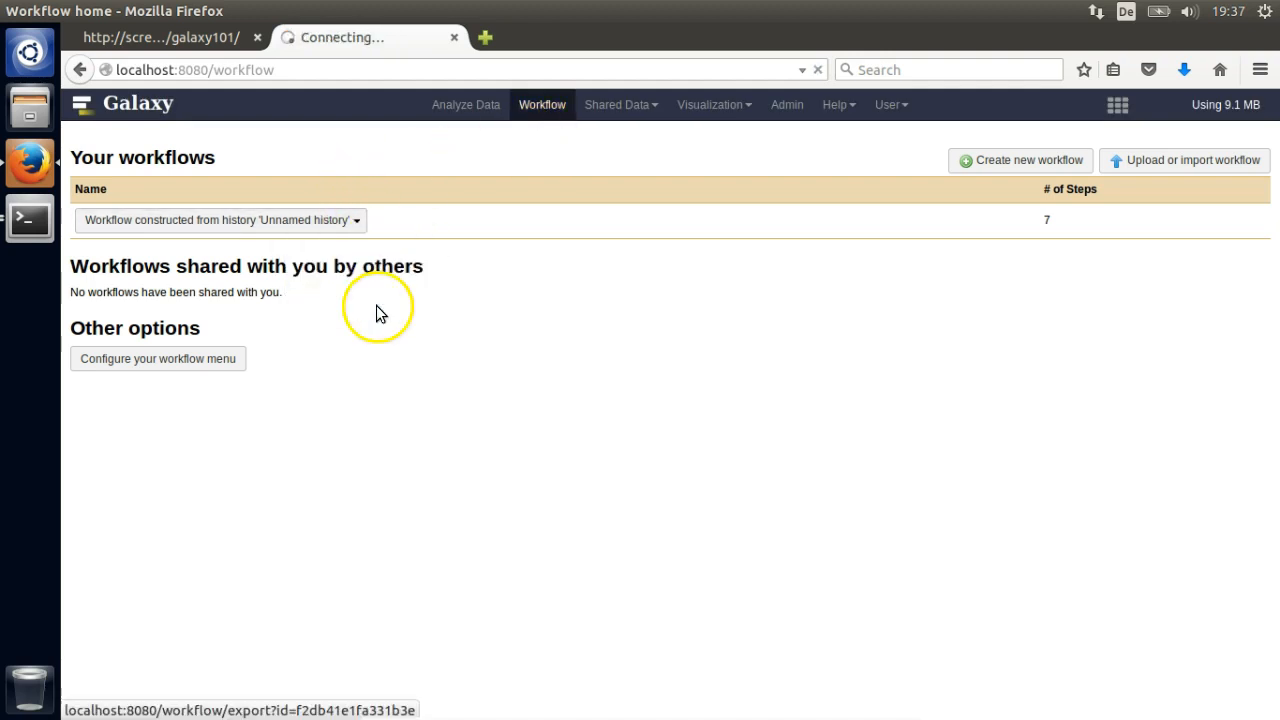
left_click(272, 229)
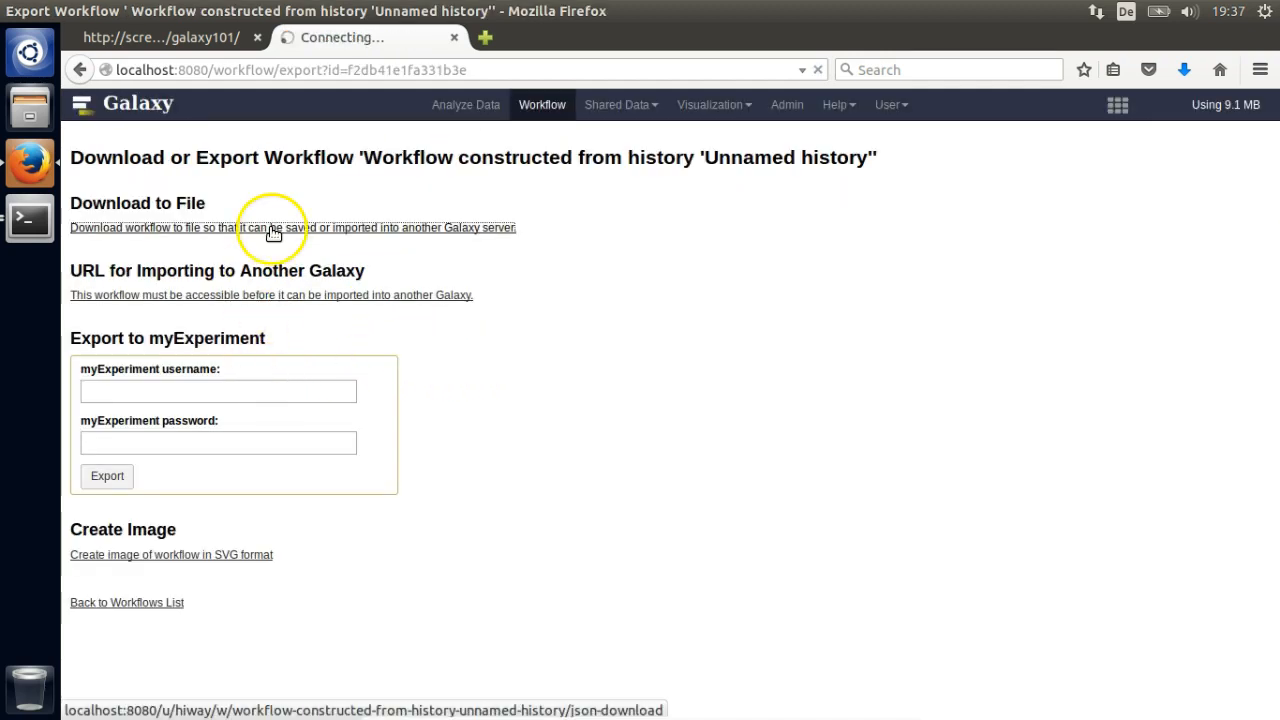
left_click(842, 511)
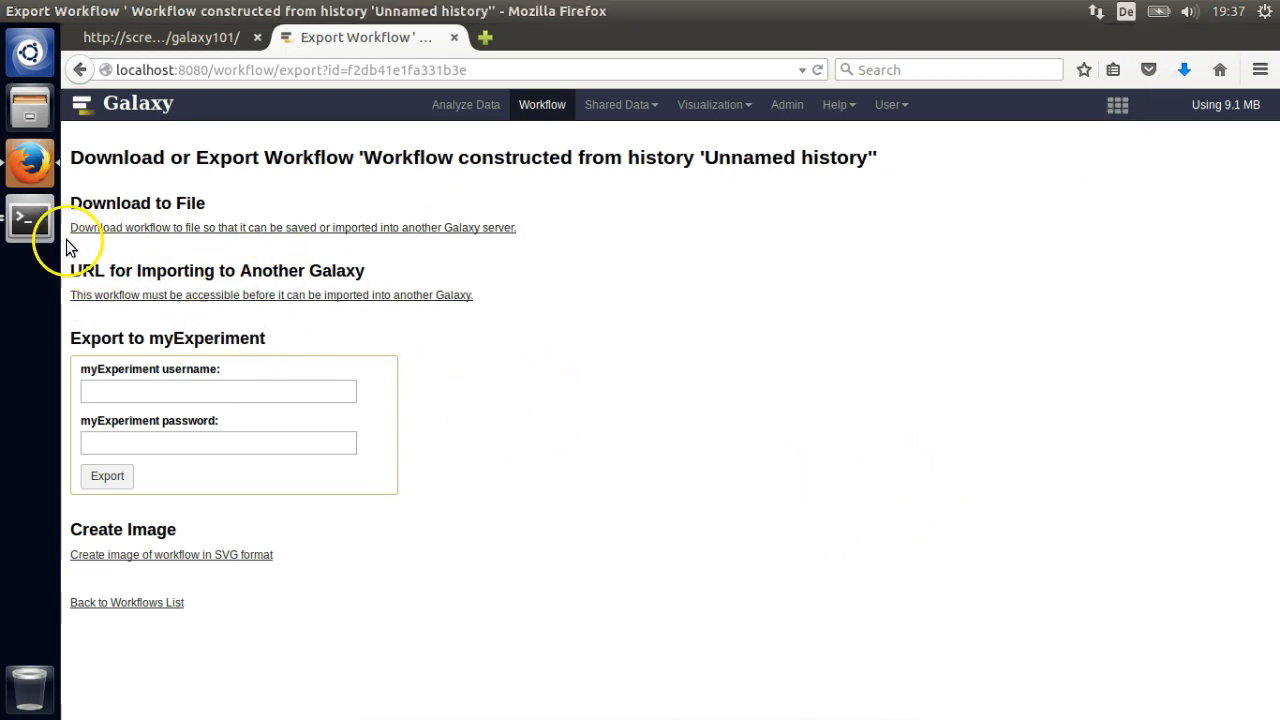
left_click(36, 222)
- Rename the downloaded workflow to galaxy101.ga, move it to the home folder, and cd there
type("mv Ga")
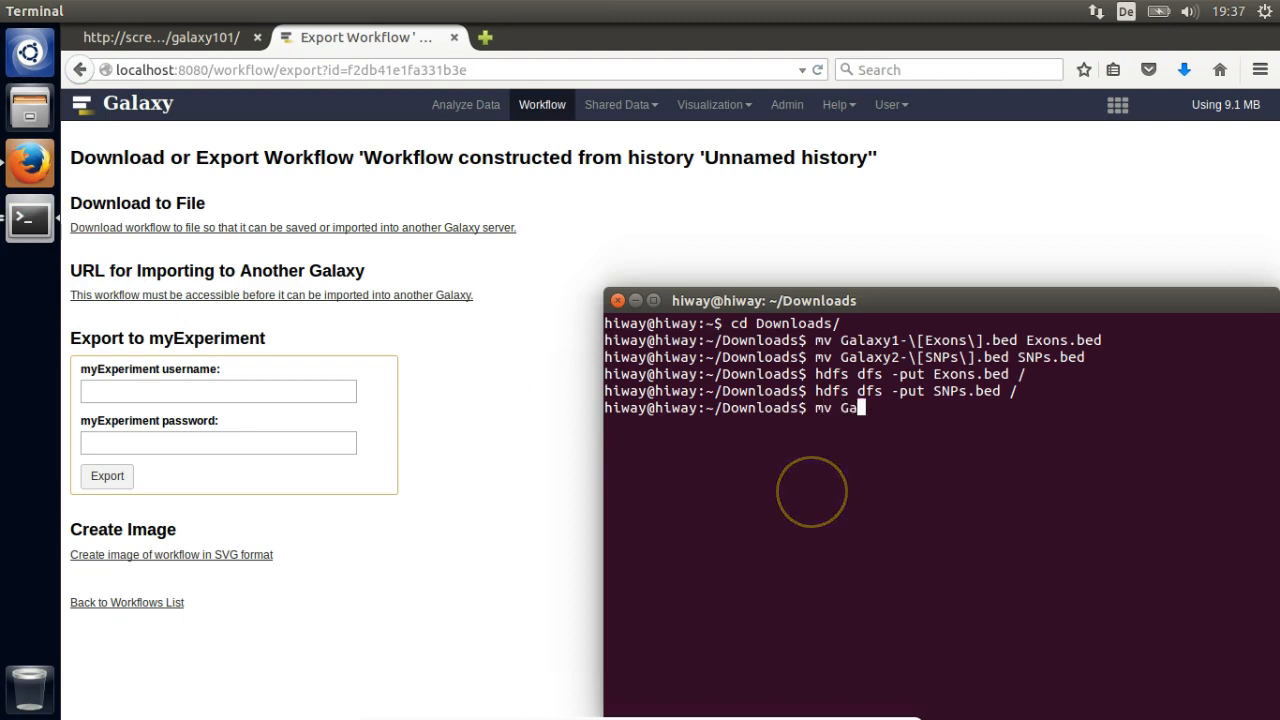
key("Tab")
type("galaxy101.ga")
key("Return")
type("mv gal")
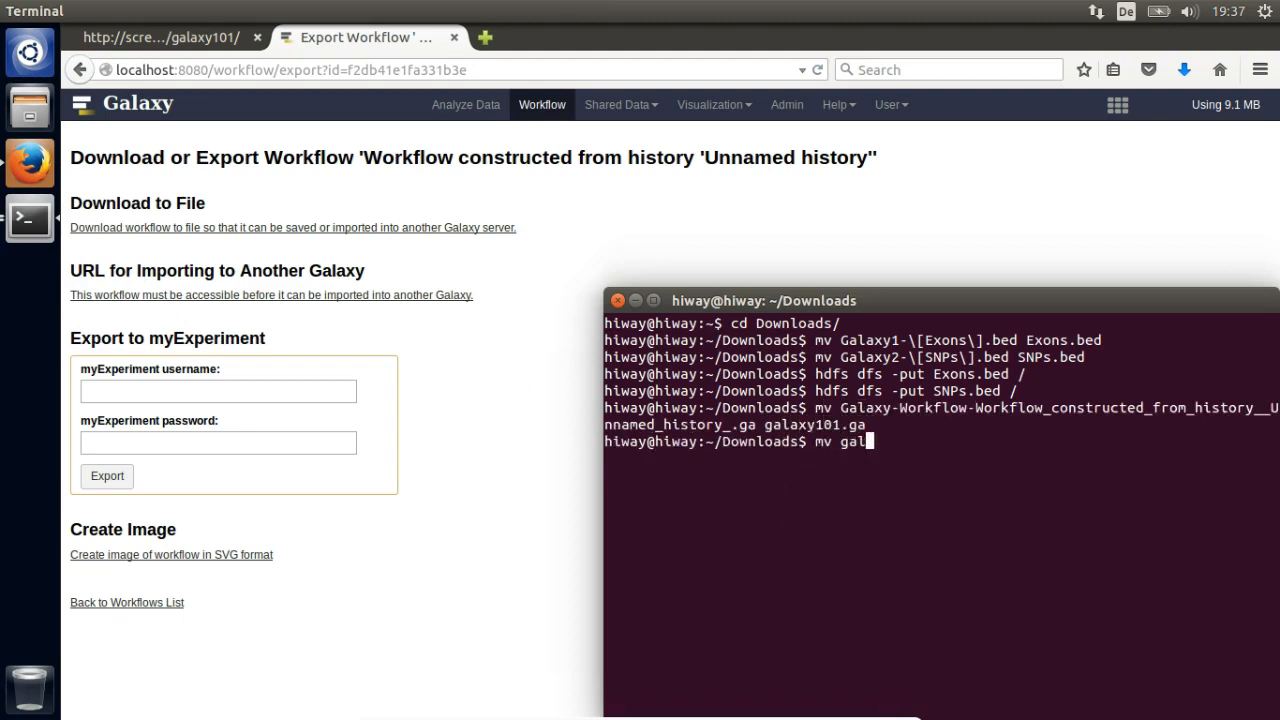
key("Tab")
type("..")
key("Return")
type("cd ..")
key("Return")
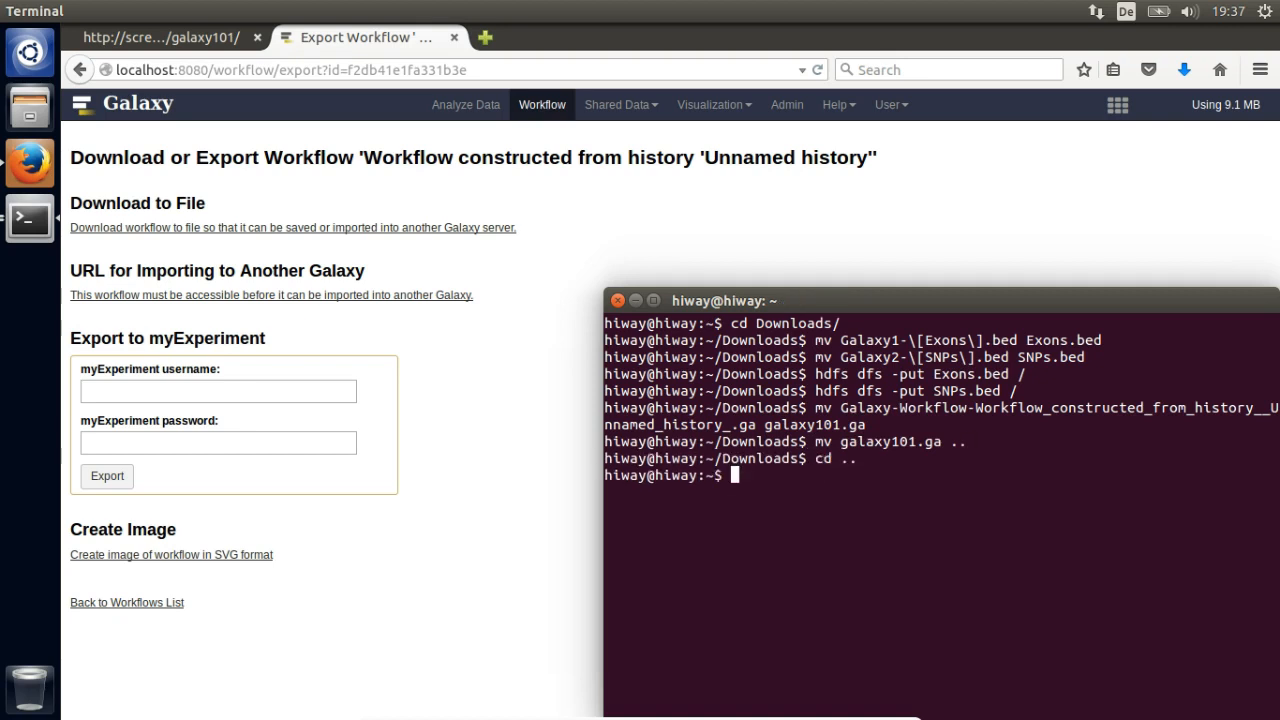
- Run hiway -w galaxy101.ga -l galaxy -s galaxy101.json to submit the workflow
type("hiway -w gala")
key("Tab")
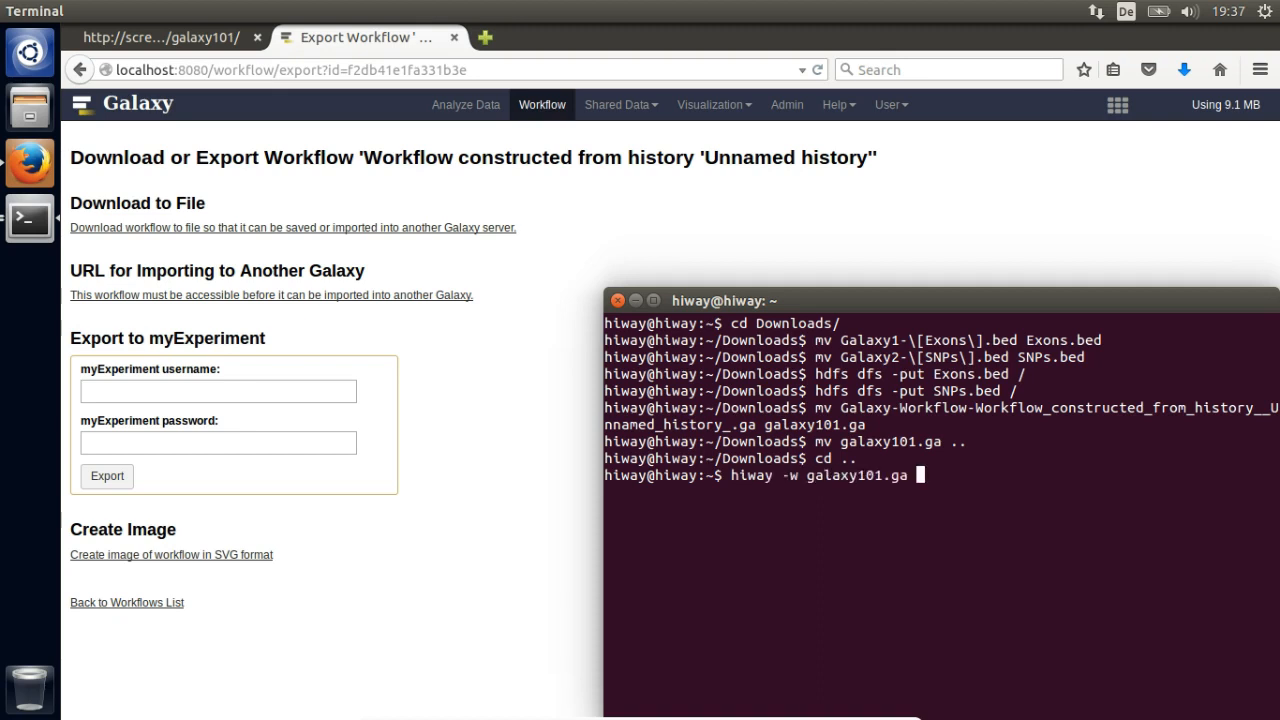
type("-l galaxy -s")
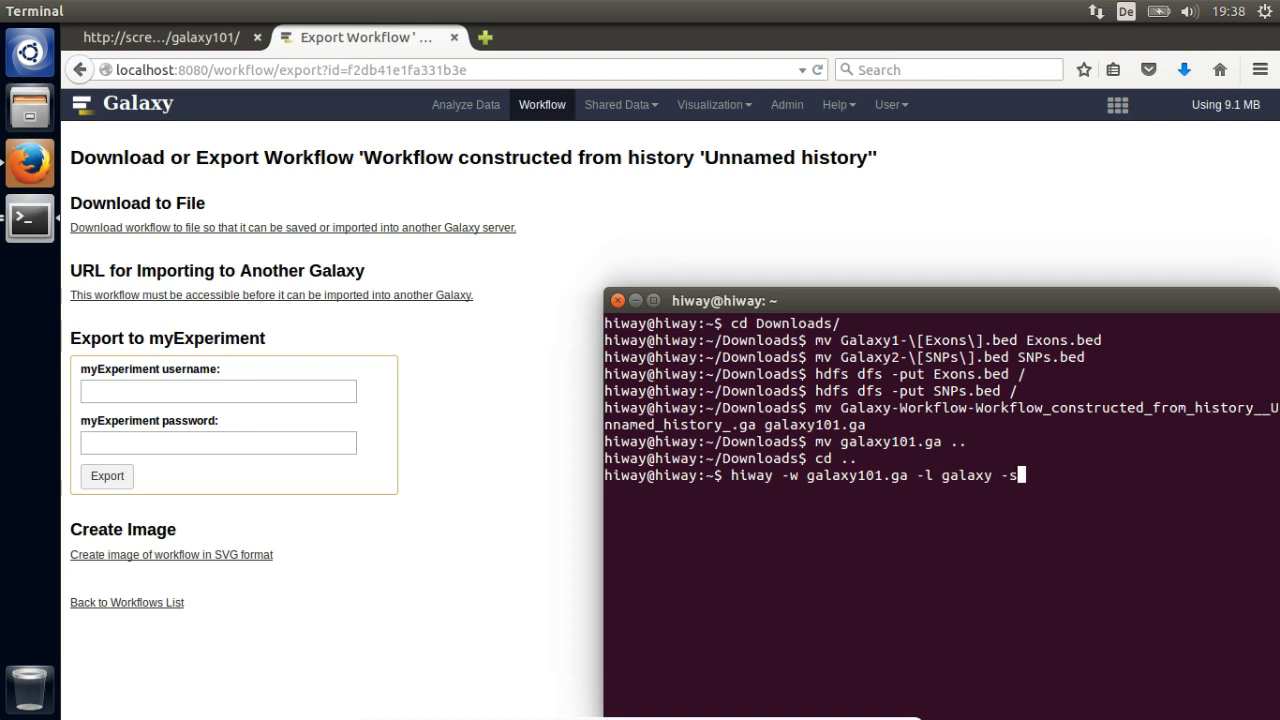
type(" gala")
key("Tab")
key("BackSpace")
key("BackSpace")
key("BackSpace")
type("jso")
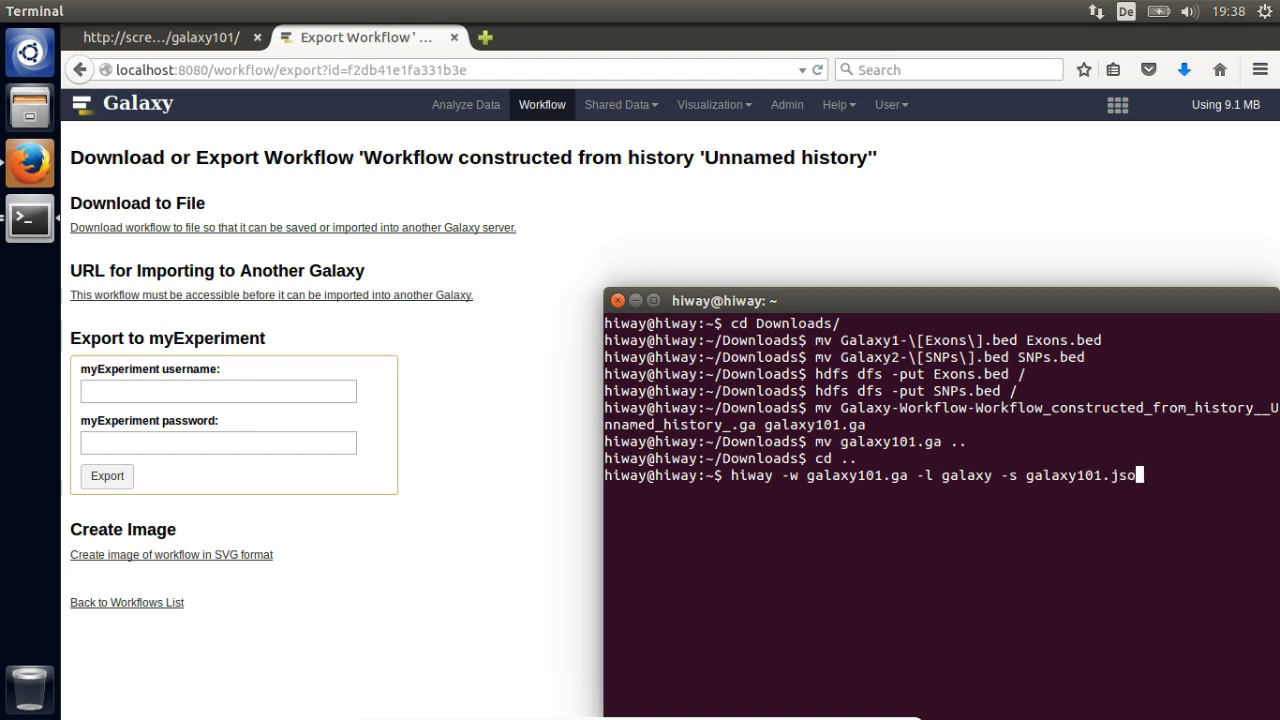
type("n")
key("Return")
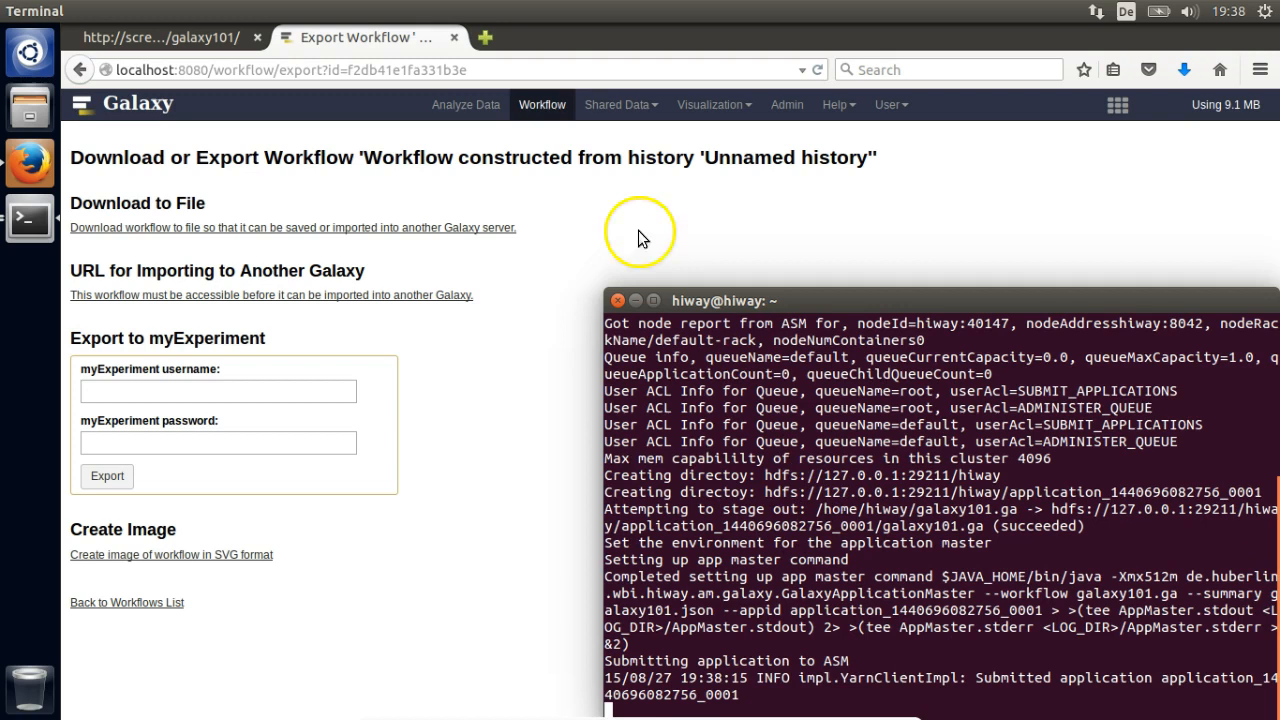
- Watch the galaxy101.ga application finish as SUCCEEDED in the localhost:8088 YARN UI
left_click(485, 40)
type("localhost:8088")
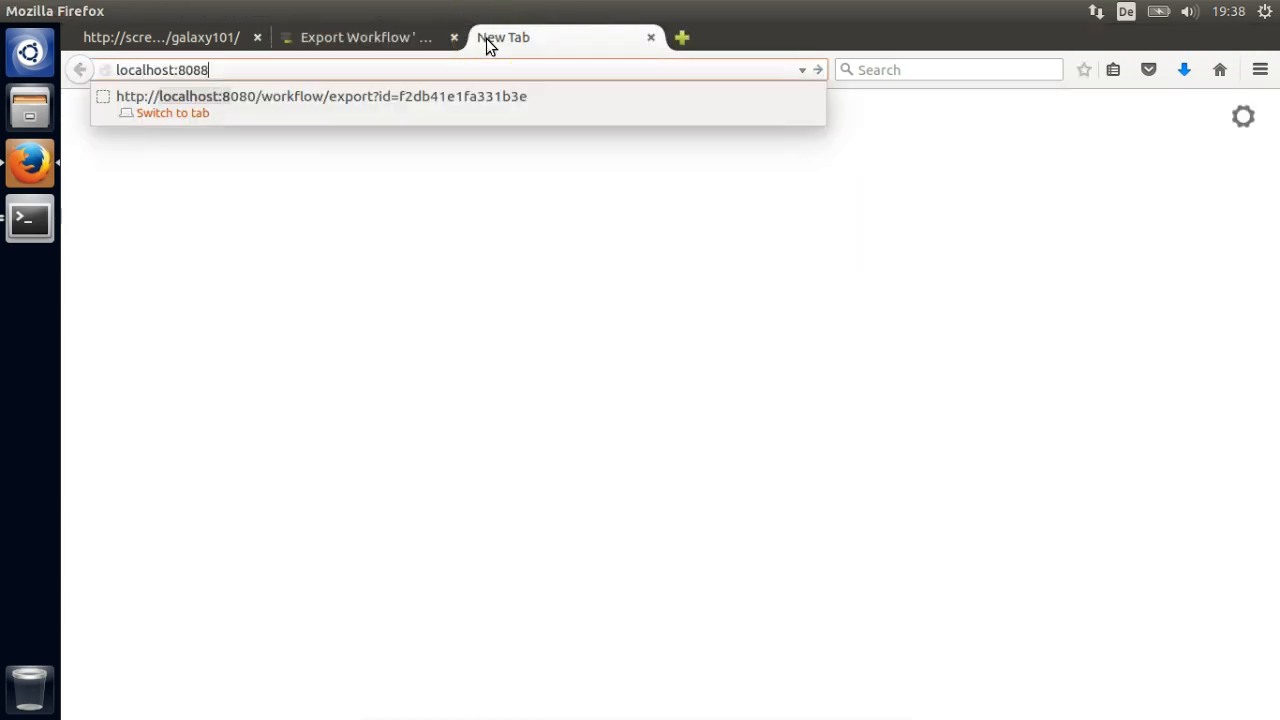
key("Return")
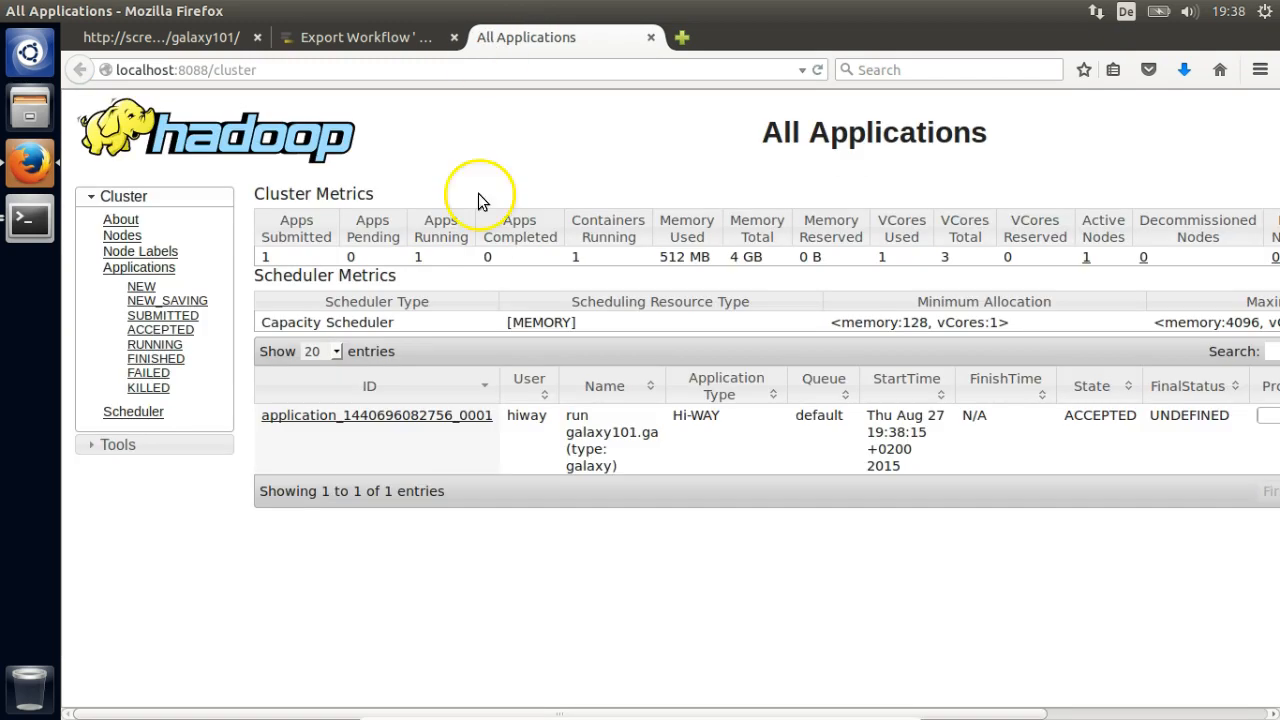
left_click_drag(263, 710, 471, 700)
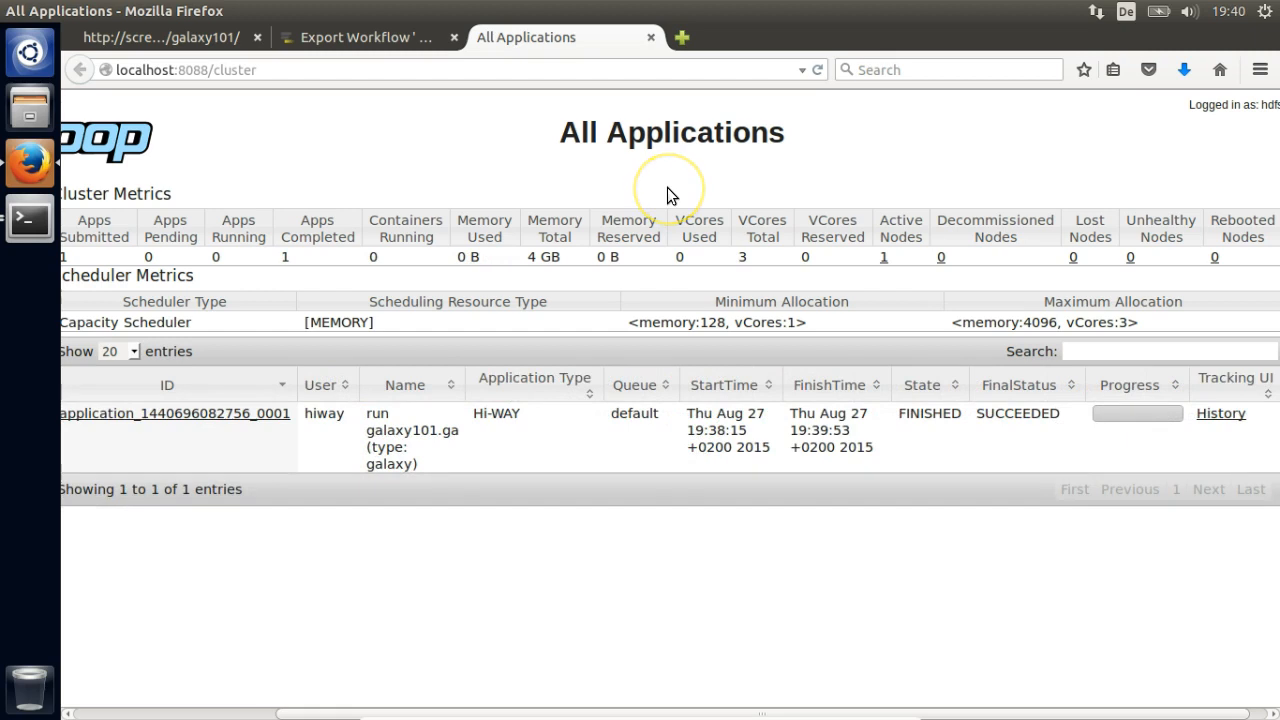
left_click(375, 37)
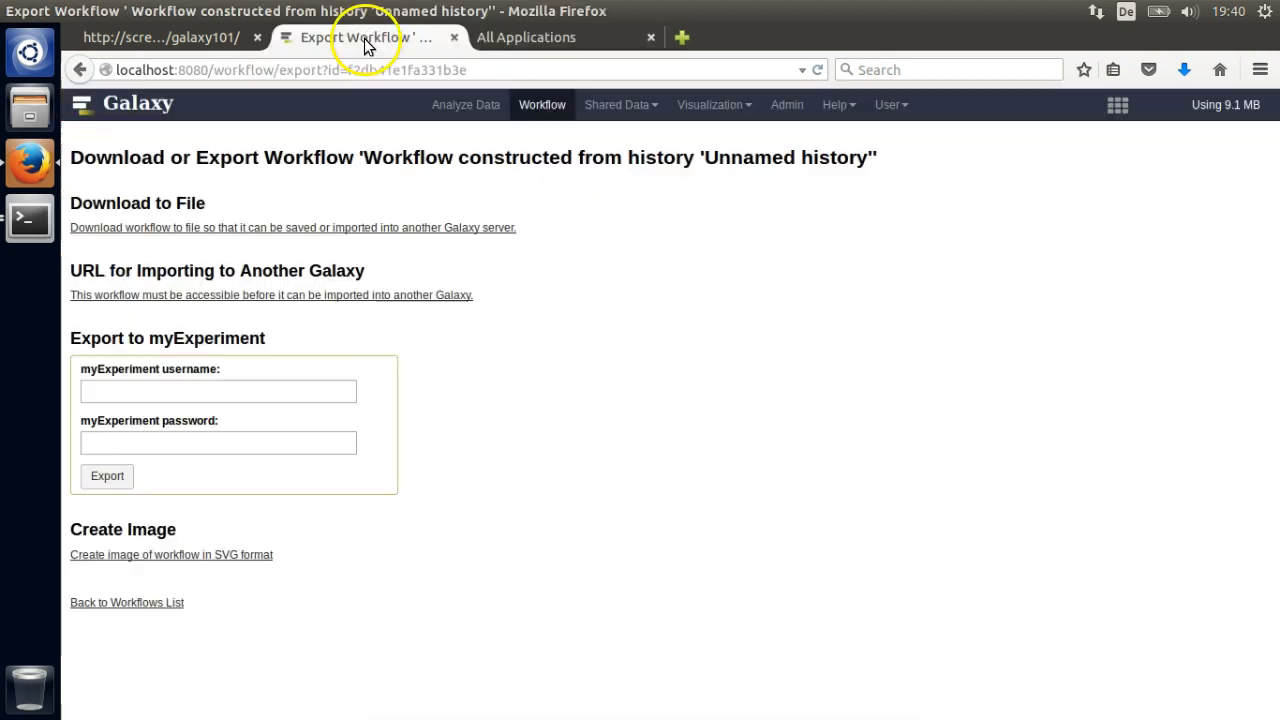
- View the Compare two Datasets result table, history item 7, in Galaxy's Analyze Data page
left_click(470, 108)
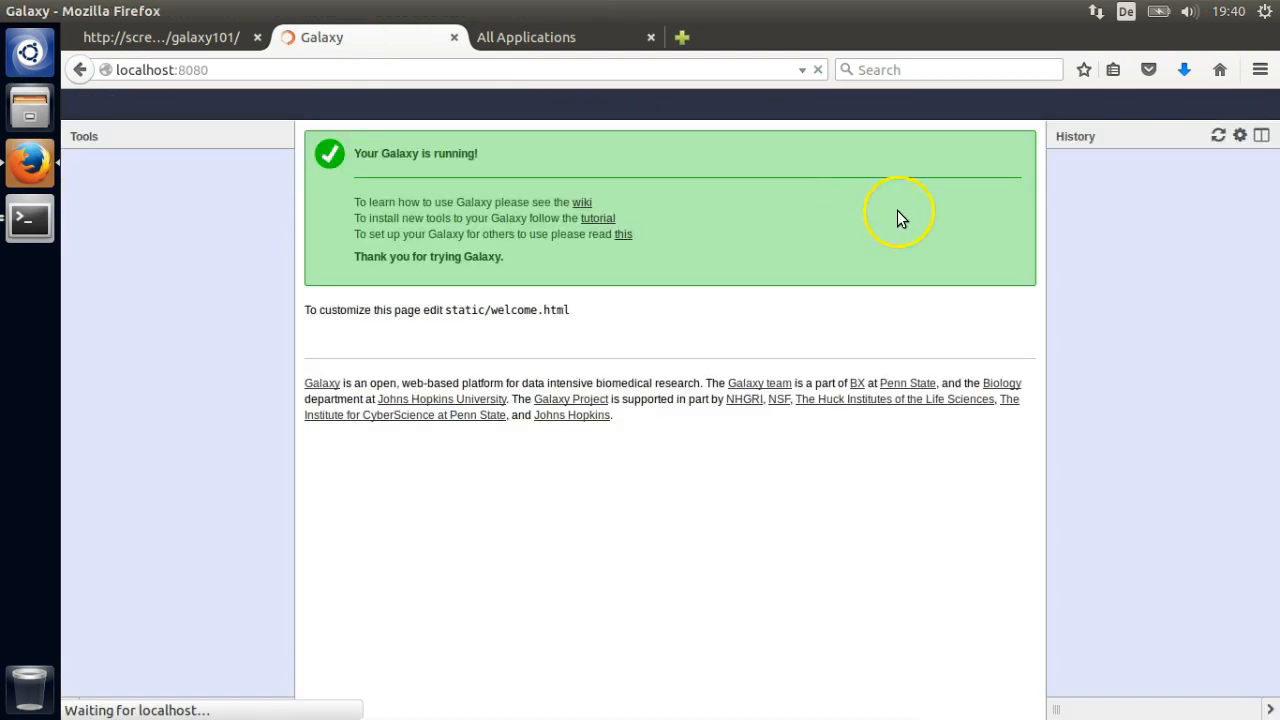
left_click(1207, 273)
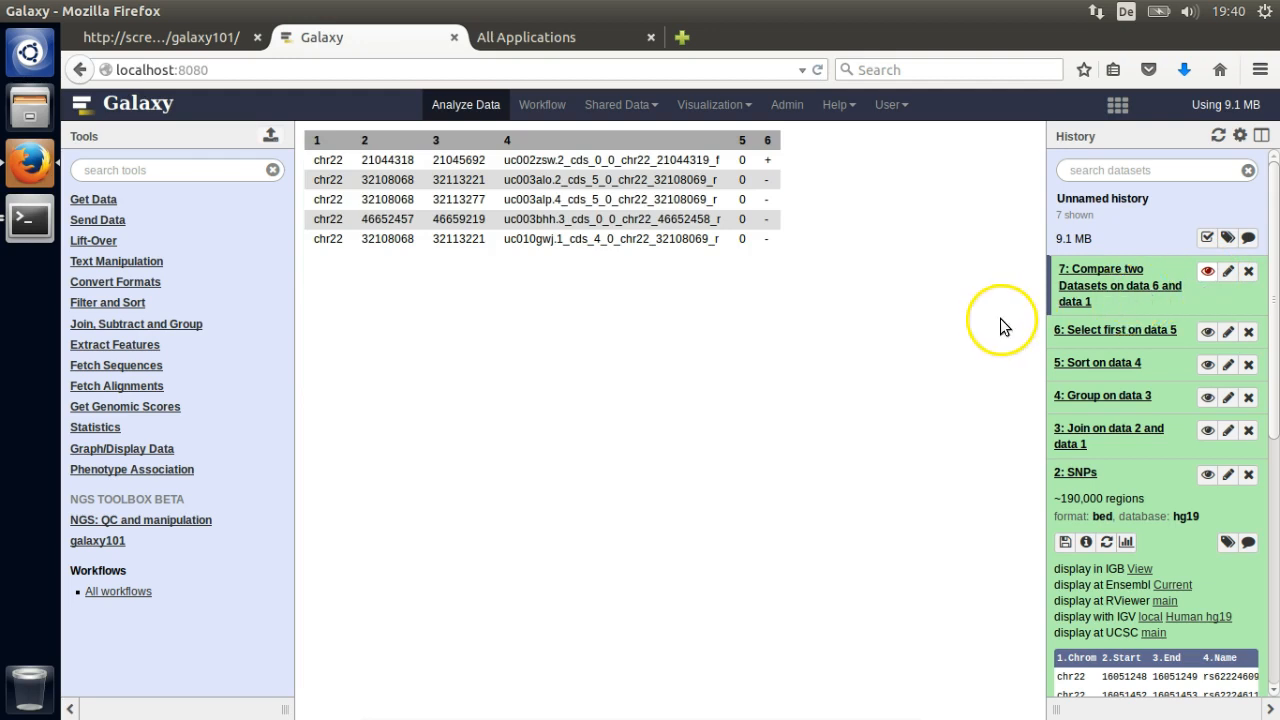
left_click(32, 217)
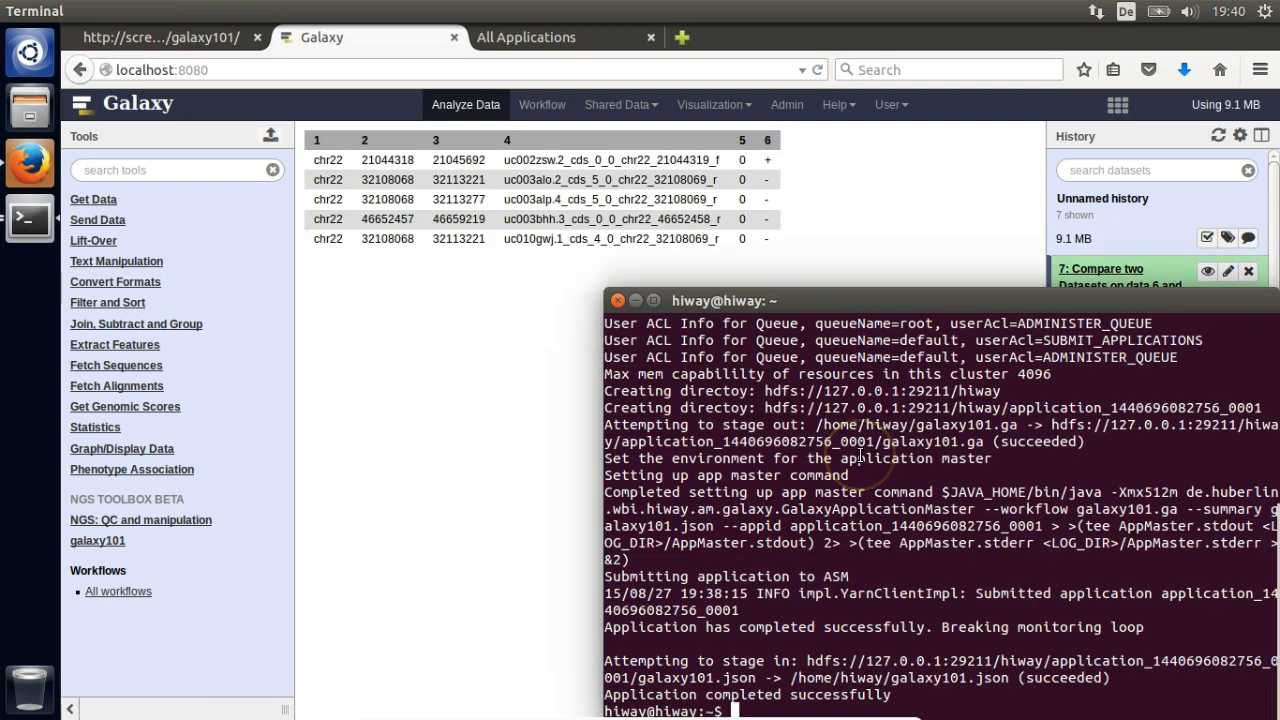
- Stage the outputs with 'stage galaxy101.json' and print 6_out_file1.bed with cat
type("stage")
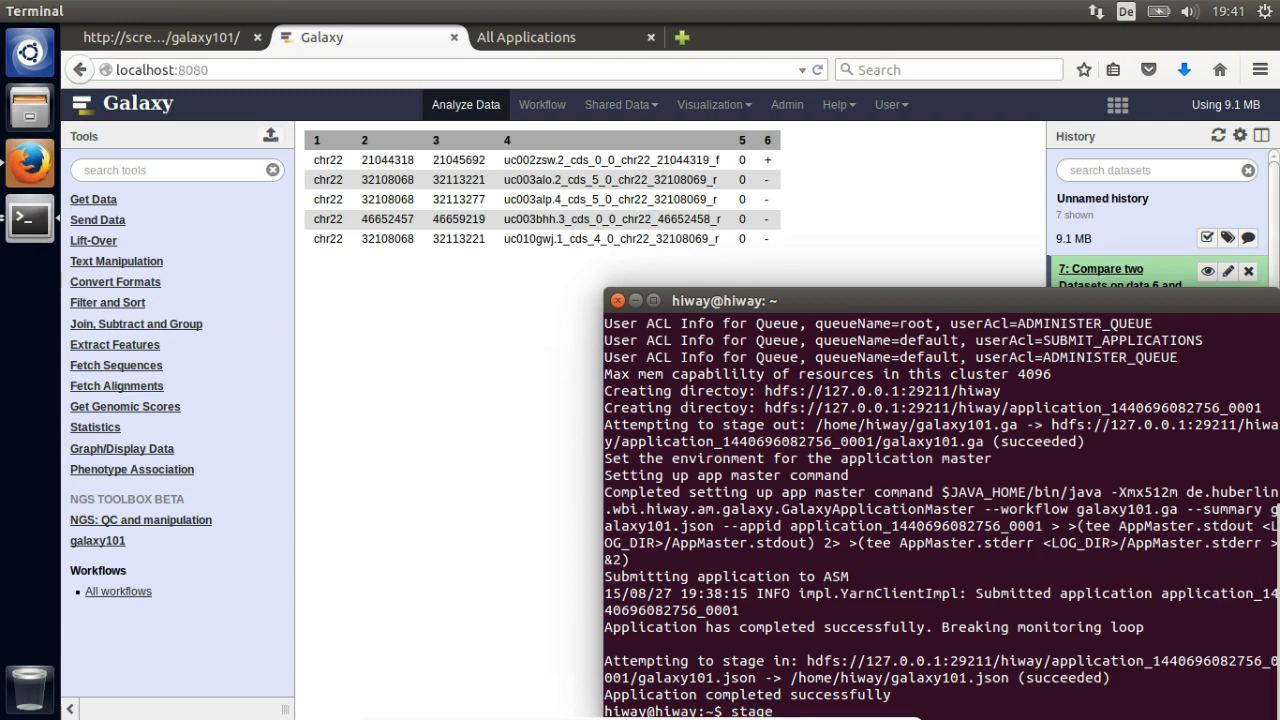
type(" galaxy101.json")
key("Return")
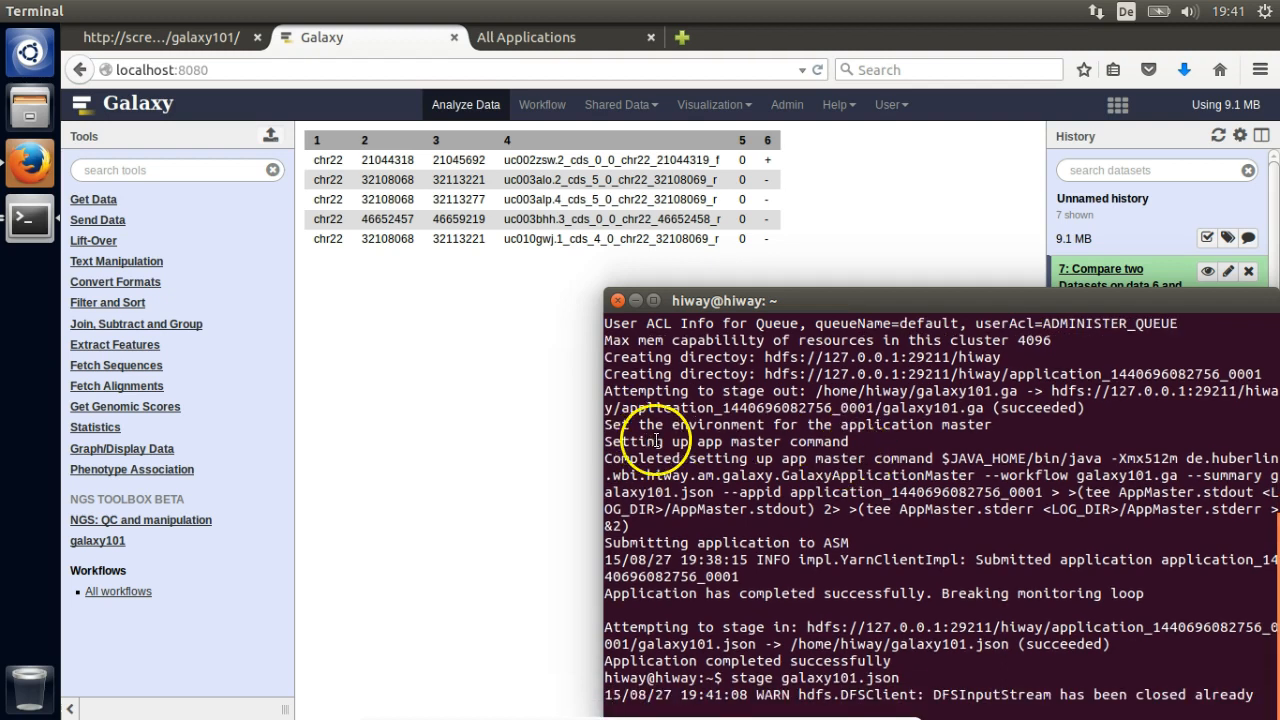
type("cat")
key("Tab")
key("Tab")
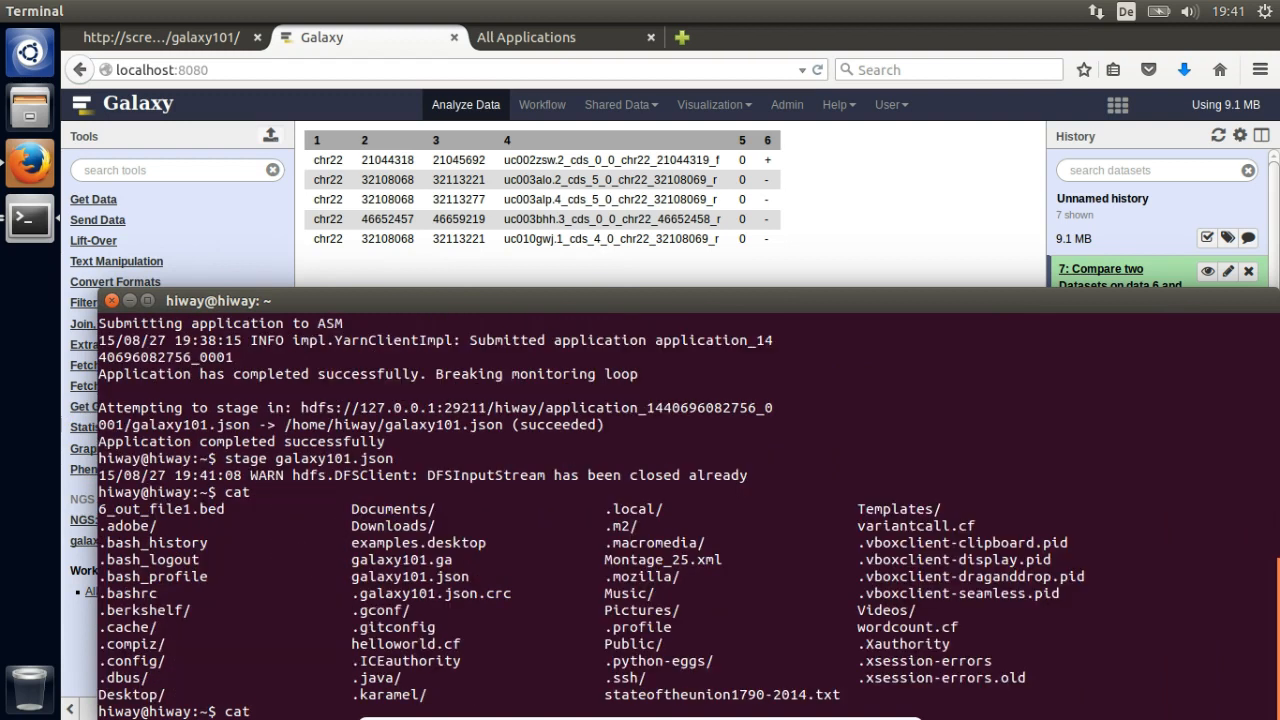
type("6")
key("Tab")
key("Return")
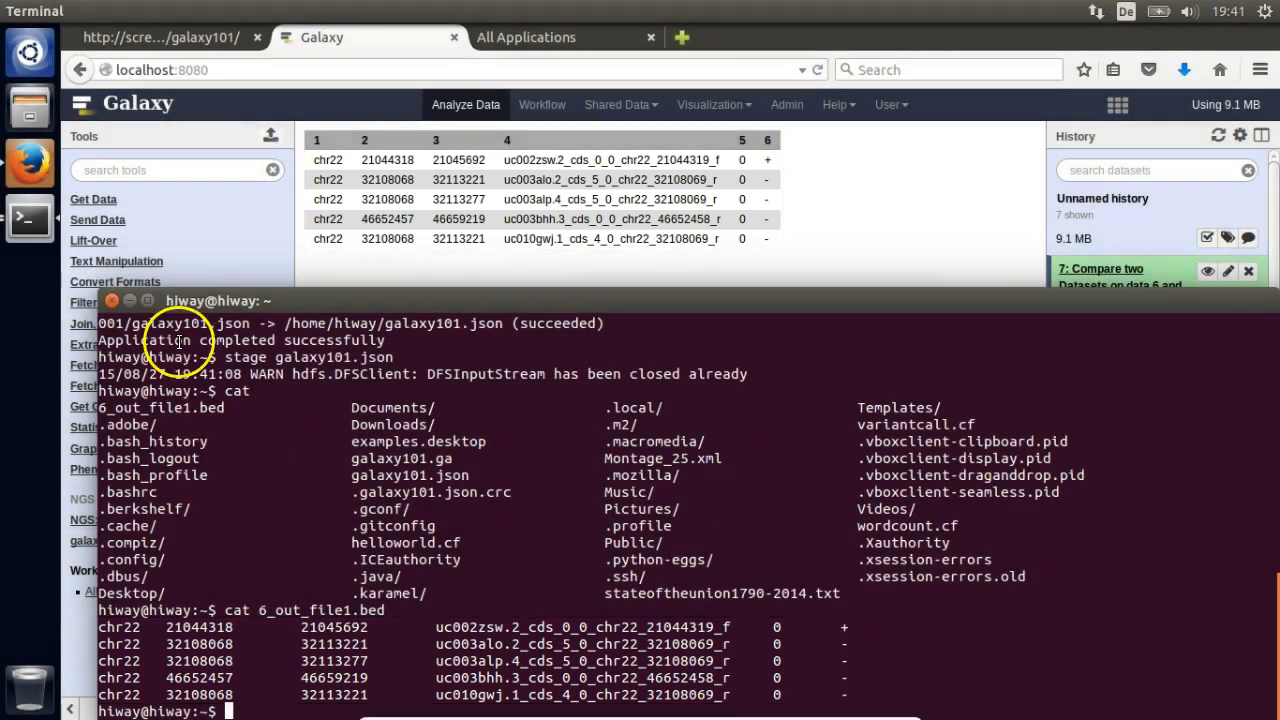
- Minimise the terminal and Firefox windows to show the desktop
left_click(129, 300)
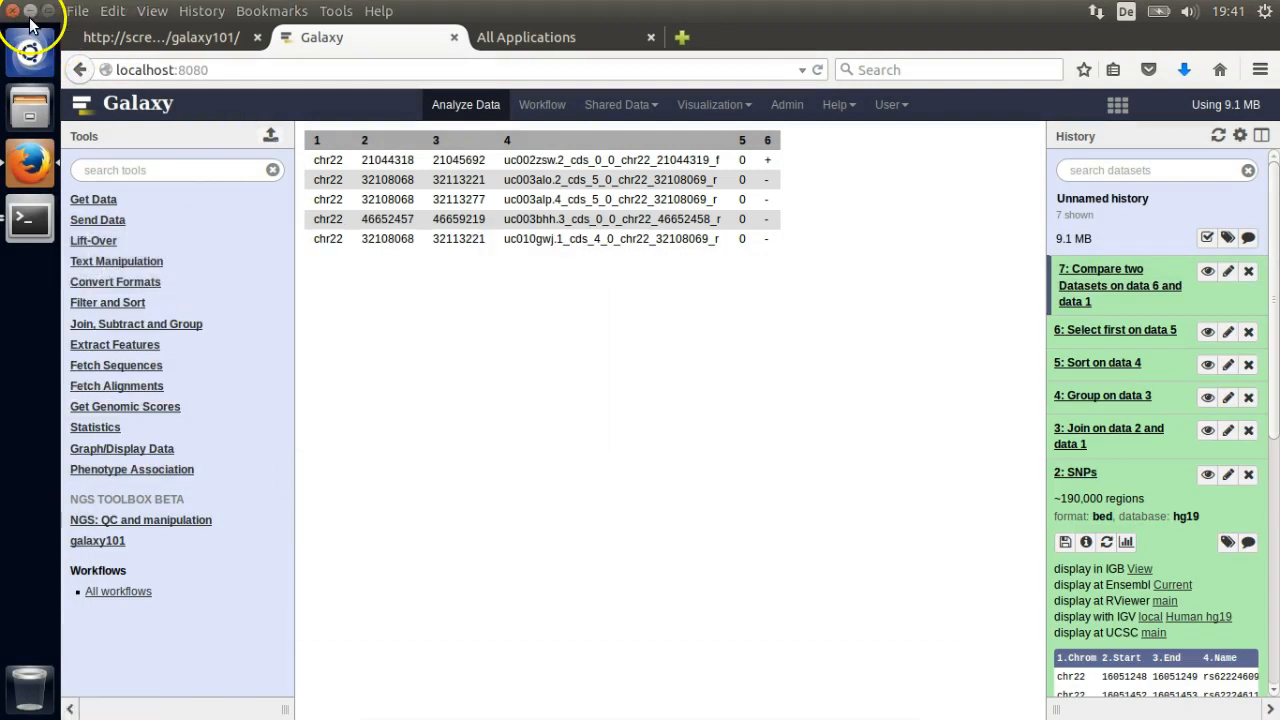
left_click(30, 12)
left_click(92, 36)
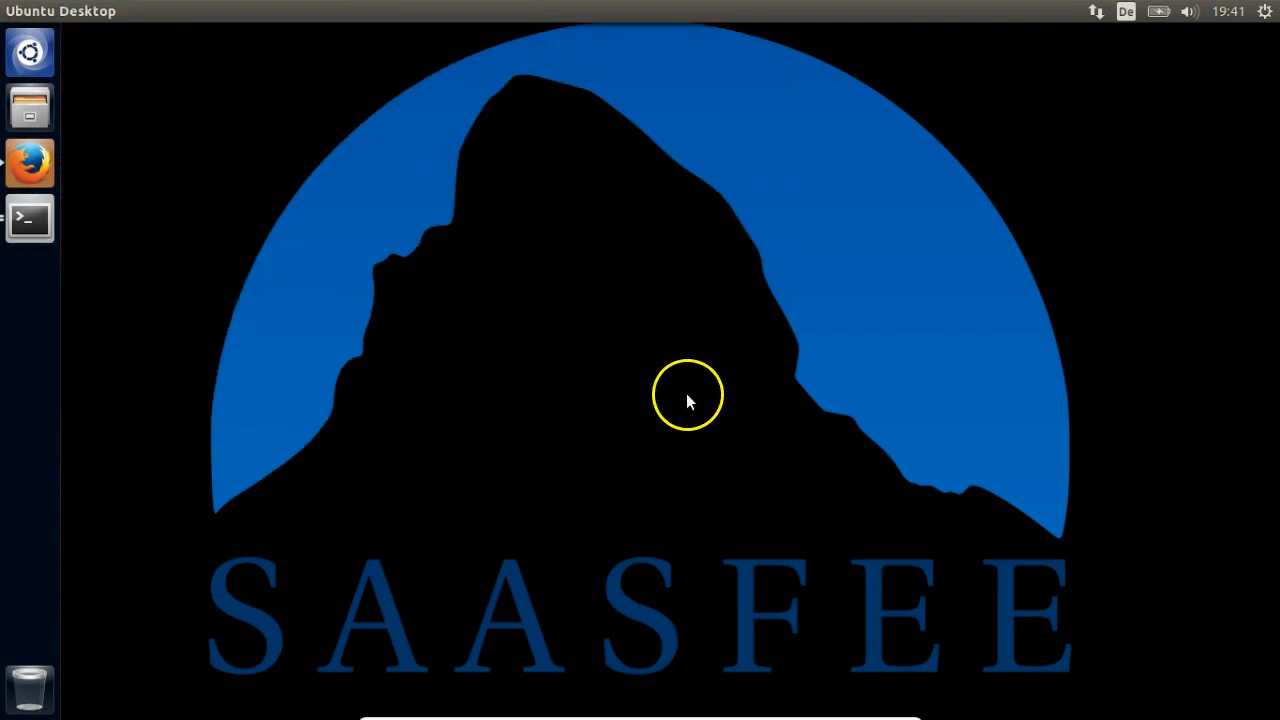